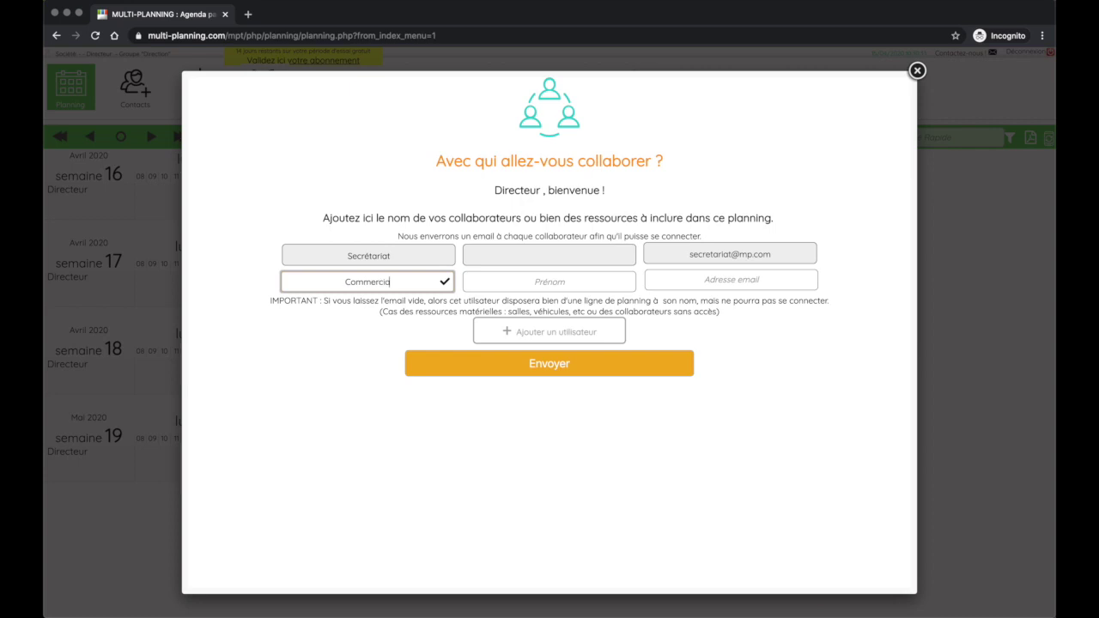
# Finish entering the Commercial 1 name and move on to its next field
pyautogui.press('Tab')
pyautogui.press('Tab')
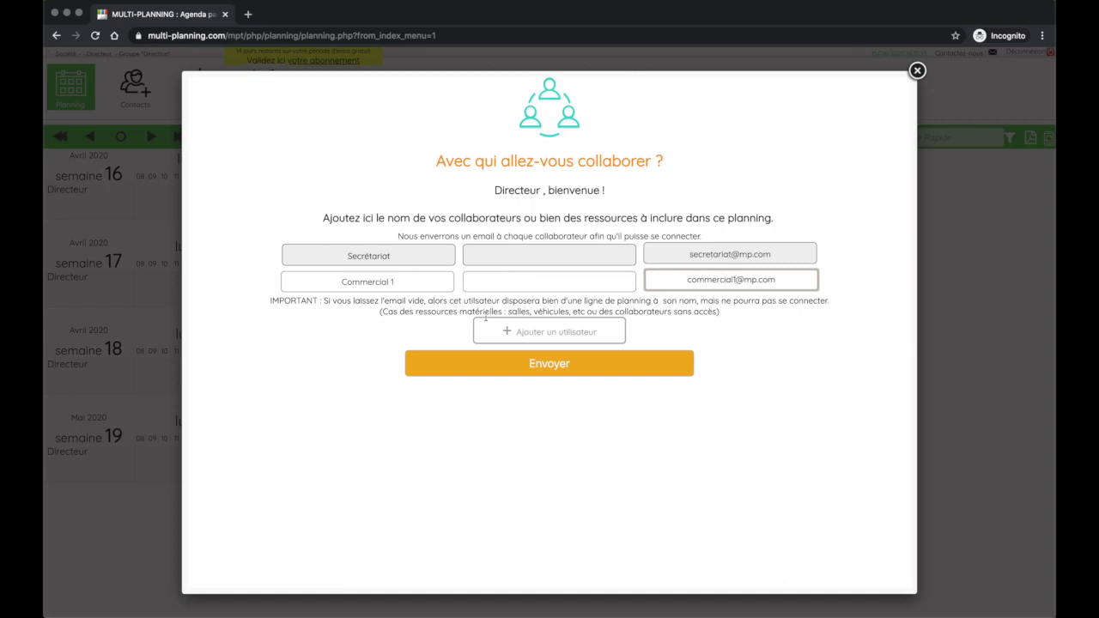
# Complete Commercial 1's e-mail address and add Commercial 2 with its e-mail address
pyautogui.click(546, 359)
pyautogui.click(391, 300)
pyautogui.write('Commercial 2')
pyautogui.click(549, 308)
pyautogui.press('Tab')
pyautogui.hotkey('shift', 'Tab')
pyautogui.press('Tab')
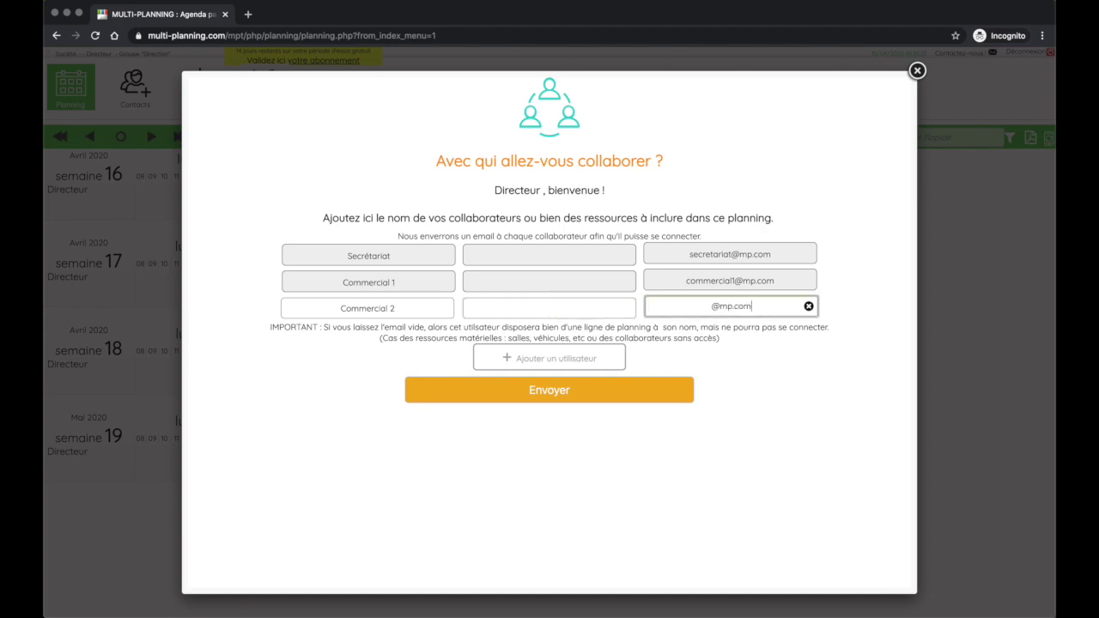
pyautogui.press('Up')
pyautogui.click(550, 363)
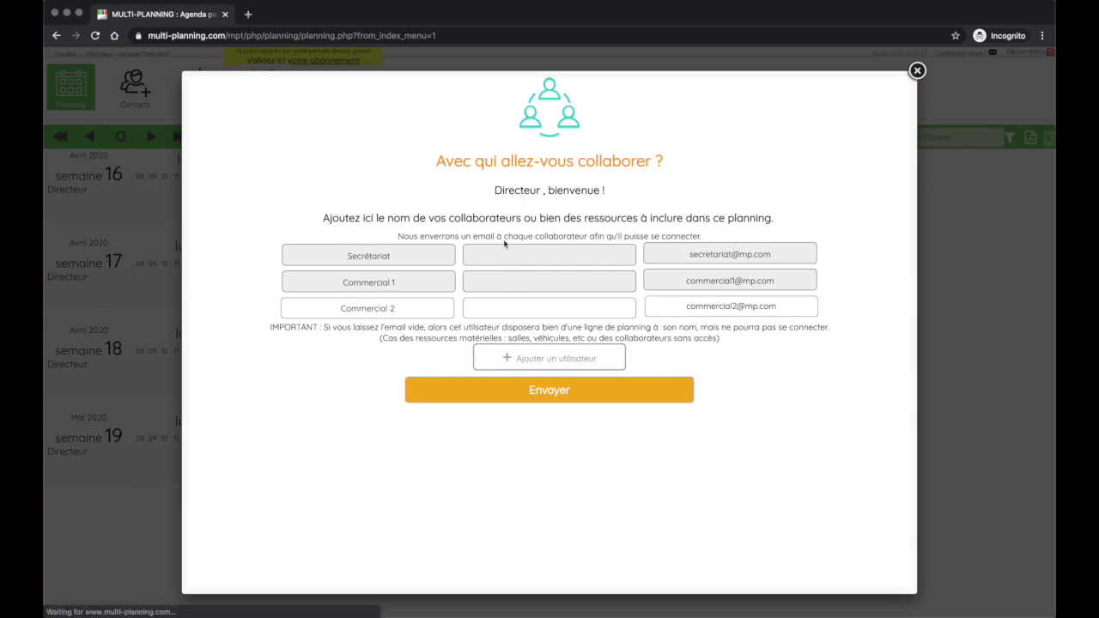
# Add Technicien 1 and Technicien 2 with their e-mail addresses
pyautogui.click(367, 334)
pyautogui.press('Tab')
pyautogui.press('Tab')
pyautogui.write('technicie')
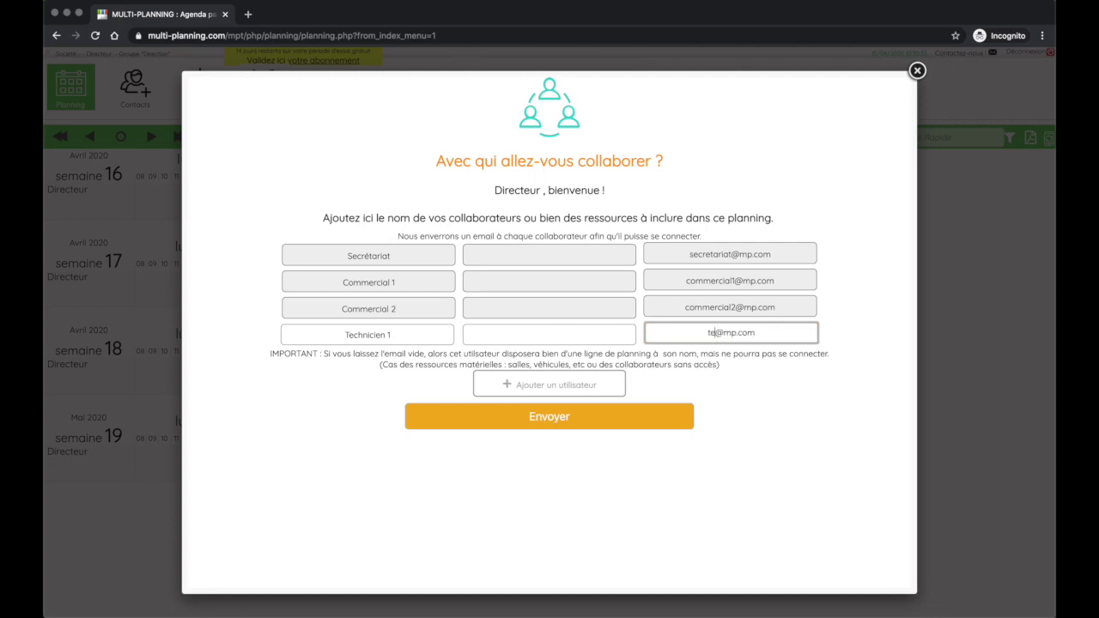
pyautogui.write('n1')
pyautogui.click(486, 388)
pyautogui.write('Te')
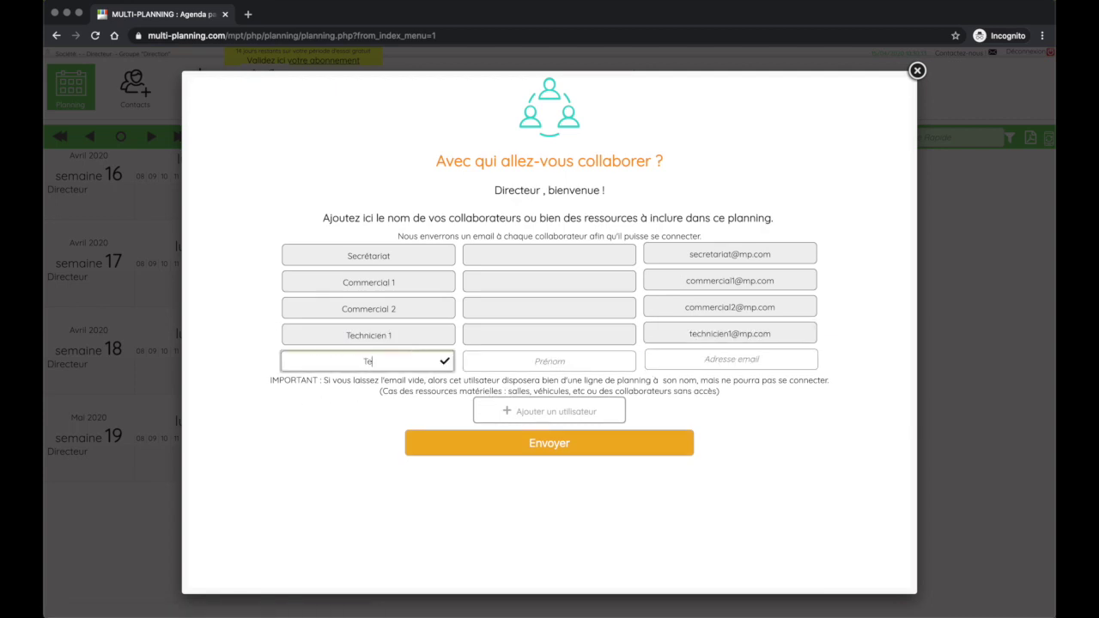
pyautogui.write('chnicien 2')
pyautogui.press('Tab')
# Add rows for Salle 1, Salle 2 and Voiture 1 without e-mail addresses
pyautogui.press('Tab')
pyautogui.click(550, 361)
pyautogui.click(731, 360)
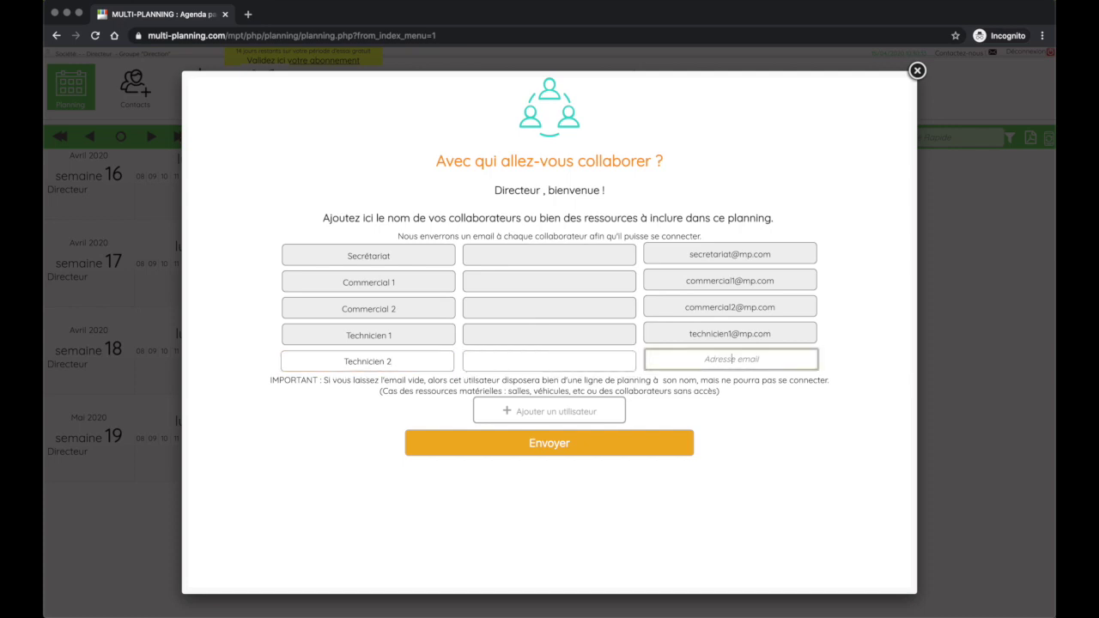
pyautogui.click(546, 411)
pyautogui.click(414, 386)
pyautogui.write('Salle 1')
pyautogui.press('Tab')
pyautogui.press('Tab')
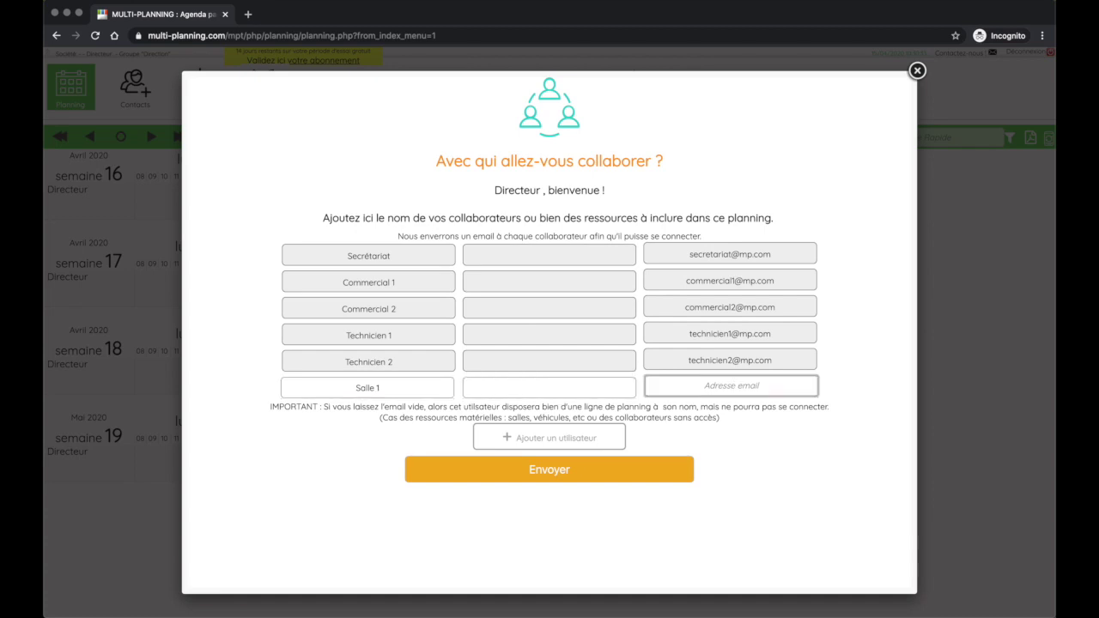
pyautogui.click(508, 438)
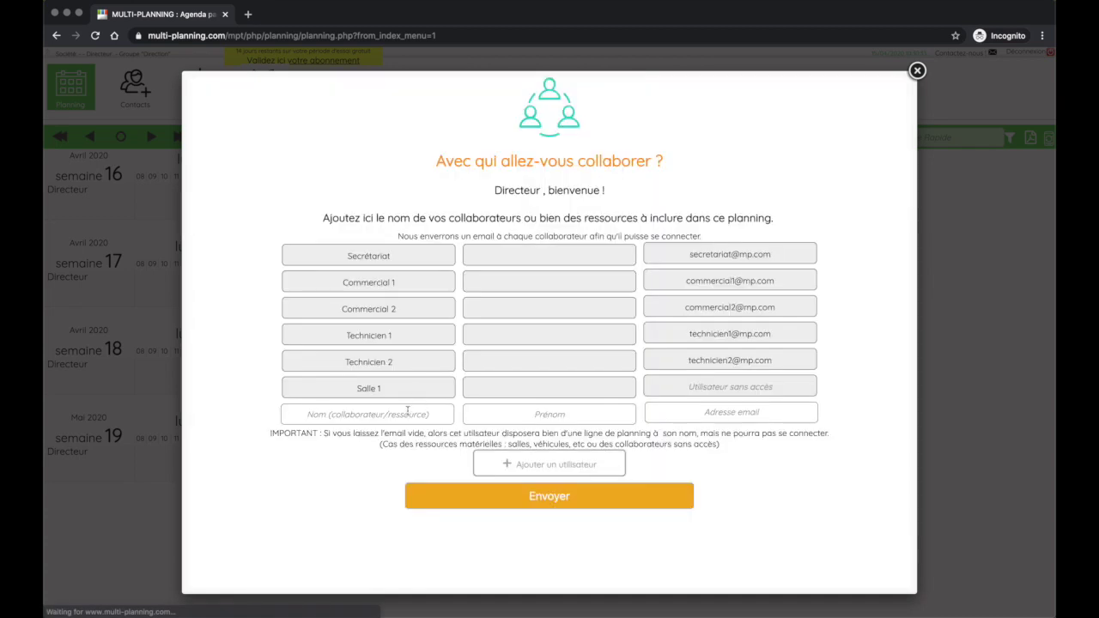
pyautogui.click(416, 413)
pyautogui.write('Salle 2')
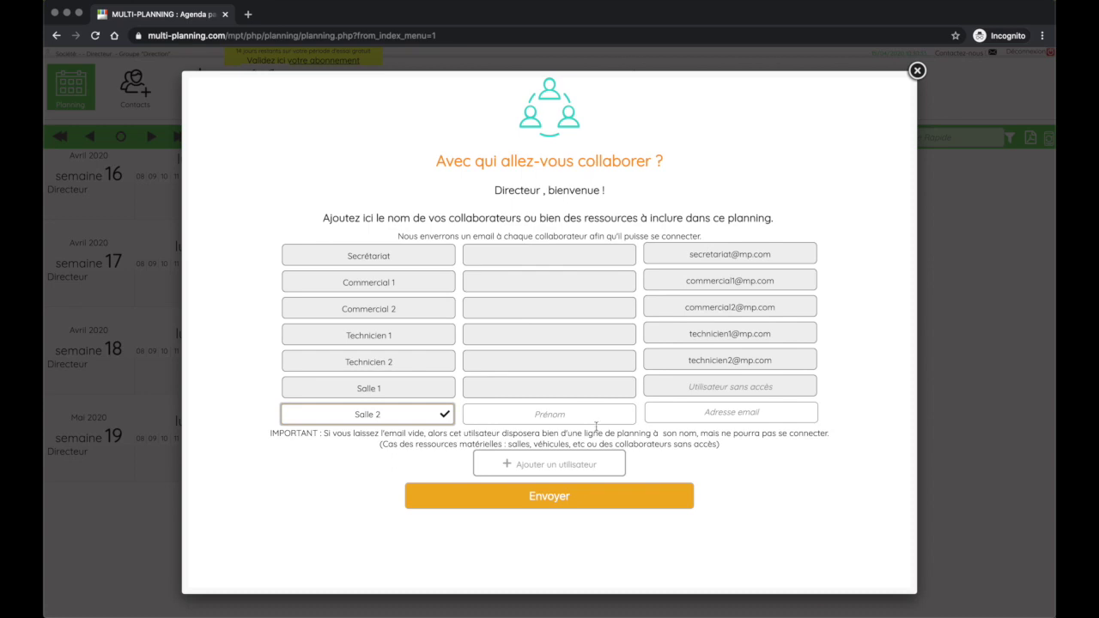
pyautogui.click(570, 470)
pyautogui.click(317, 441)
pyautogui.write('Voiture 1')
pyautogui.click(545, 450)
# Send the collaborator list, leaving Voiture 1's first name empty
pyautogui.scroll(-1, 669, 480)
pyautogui.click(702, 486)
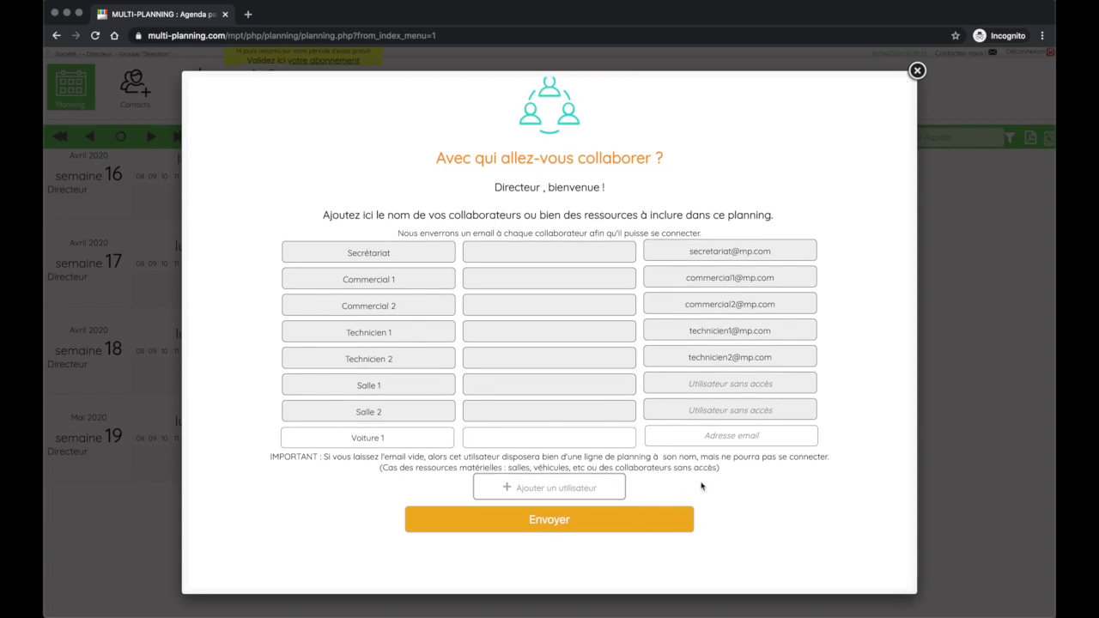
pyautogui.click(574, 532)
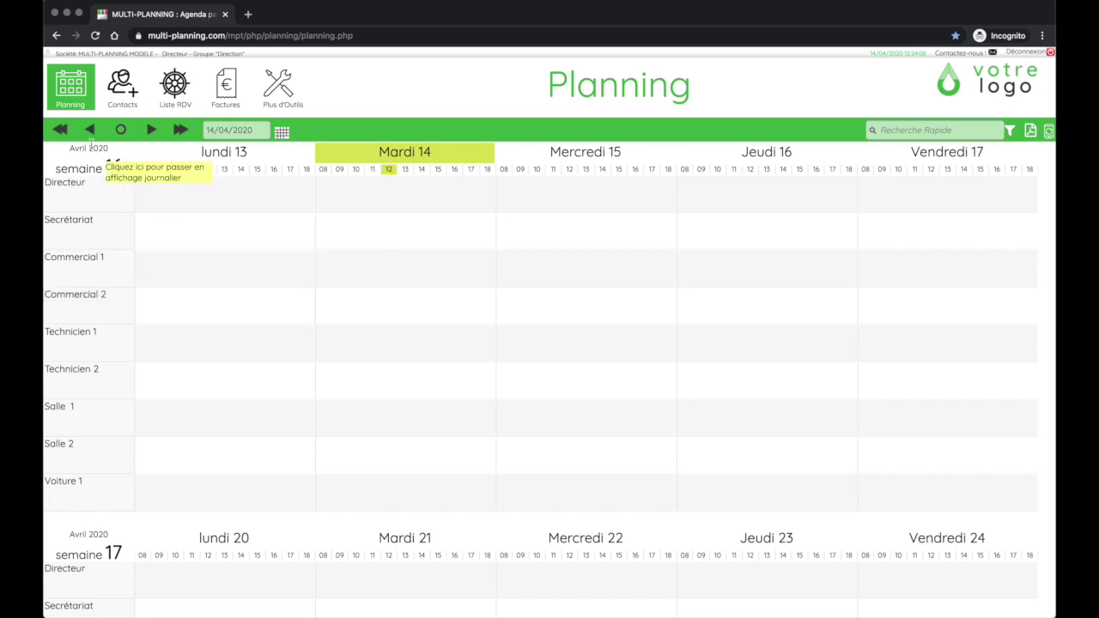
# View the resources' contact cards, then display Tuesday 14 April 2020 hourly from 08 to 18
pyautogui.moveTo(93, 185)
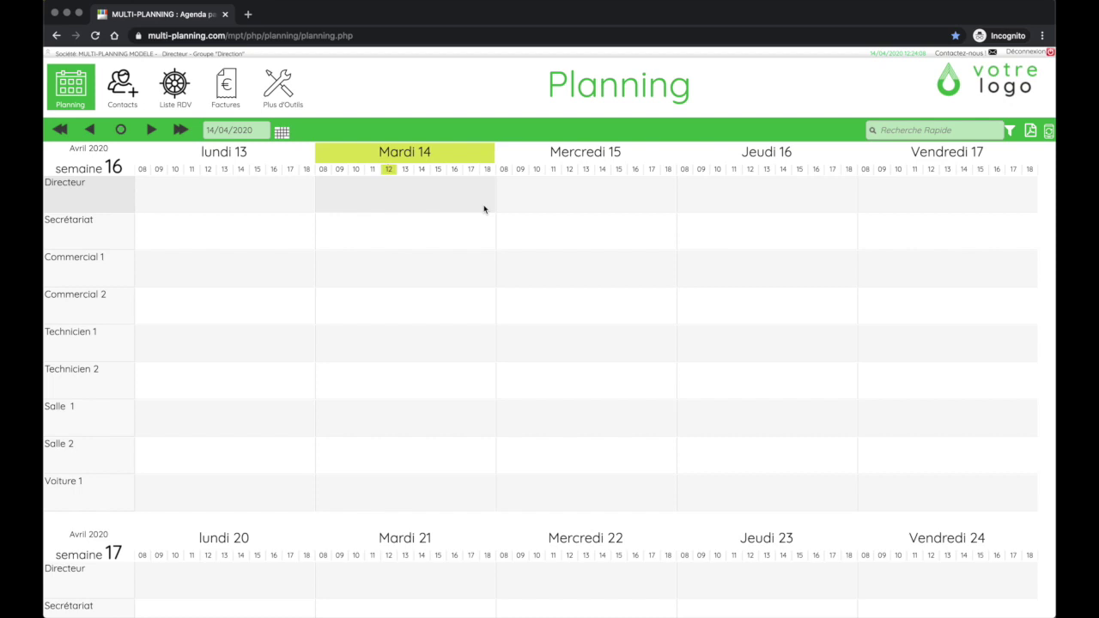
pyautogui.moveTo(103, 208)
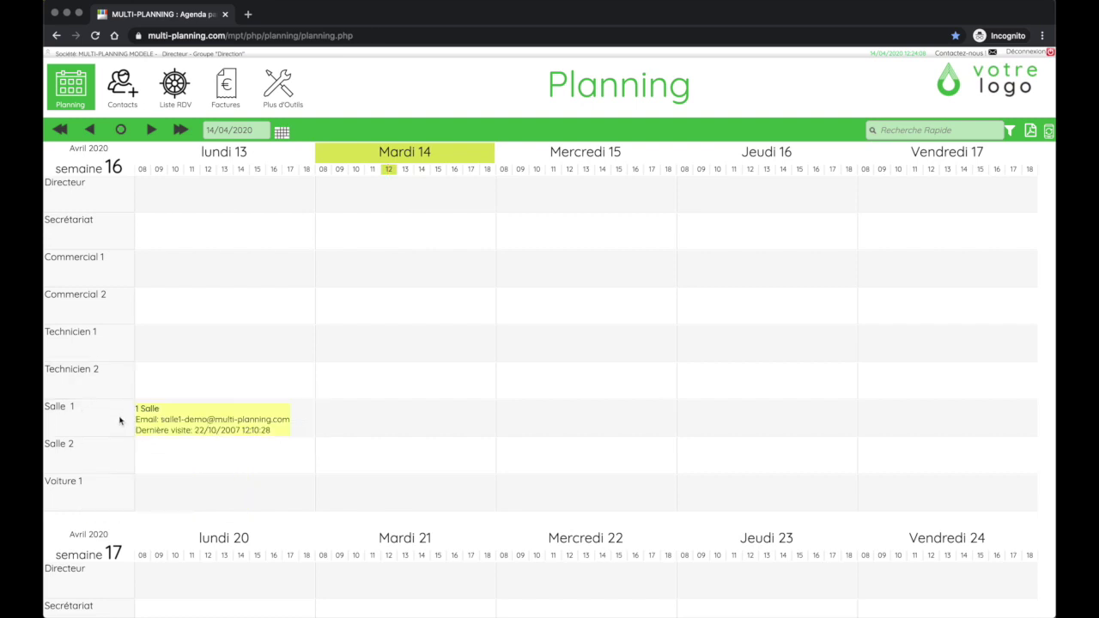
pyautogui.click(399, 151)
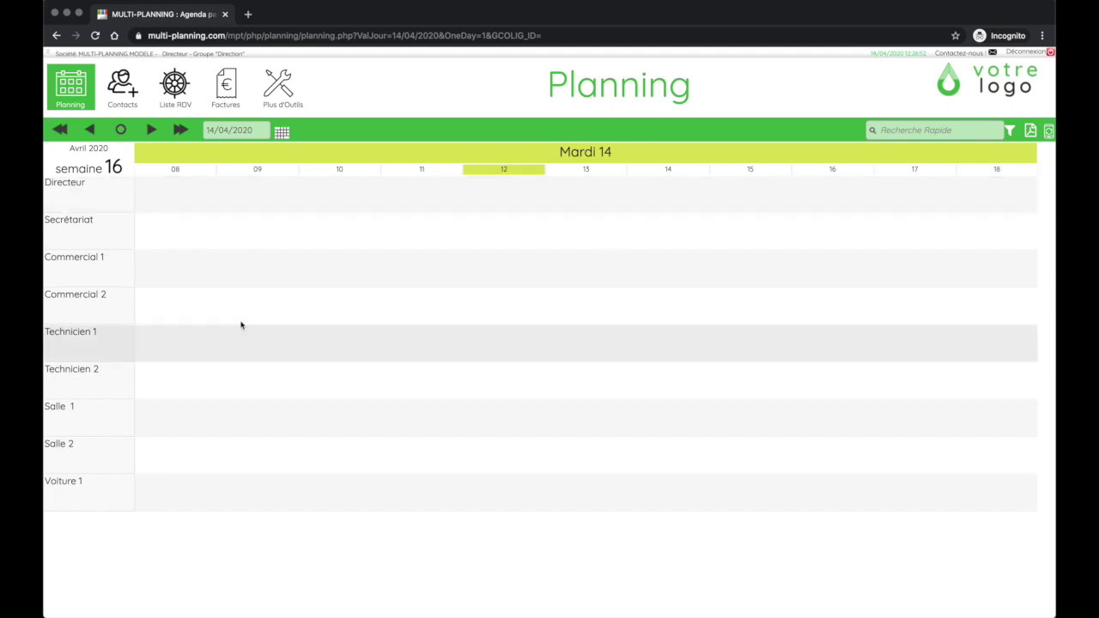
# Step between the weeks of 7, 14 and 21 April, then return to the current week view
pyautogui.click(61, 131)
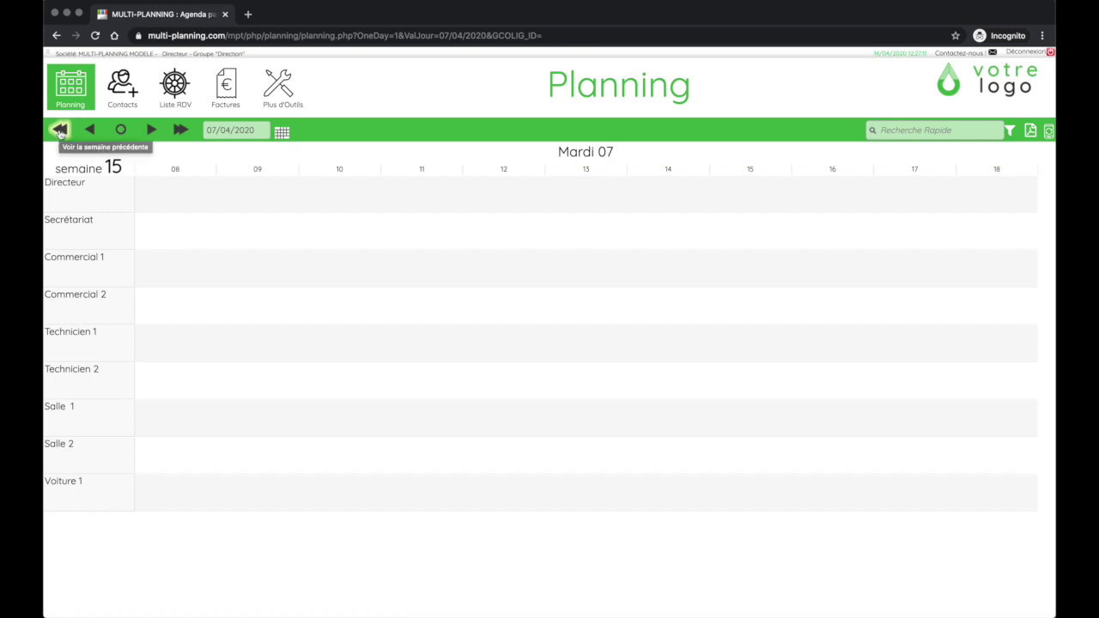
pyautogui.click(180, 130)
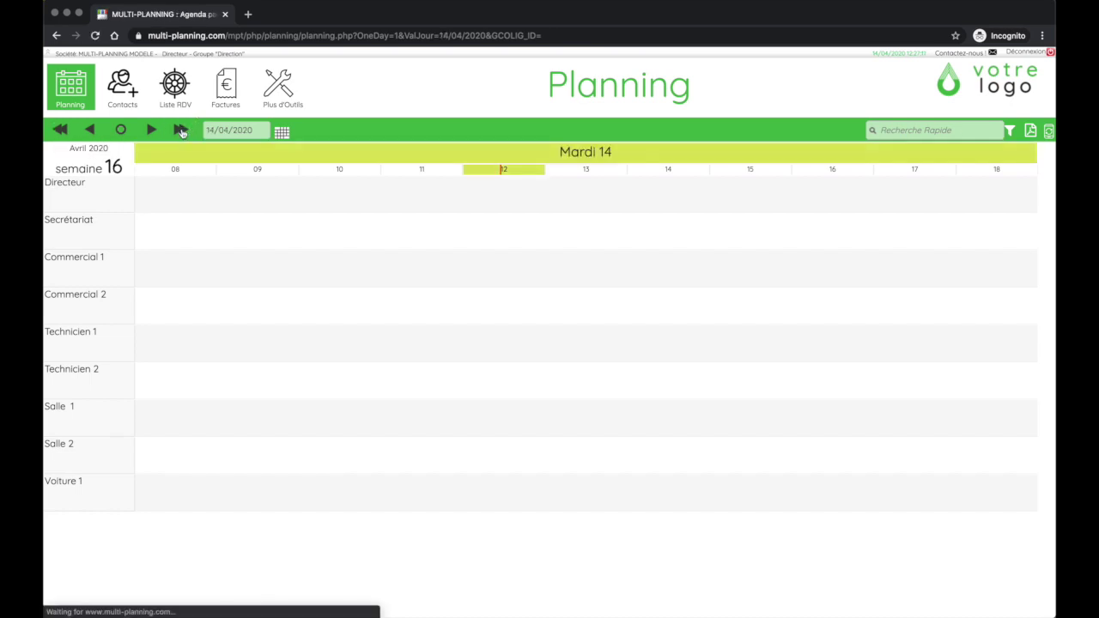
pyautogui.click(181, 130)
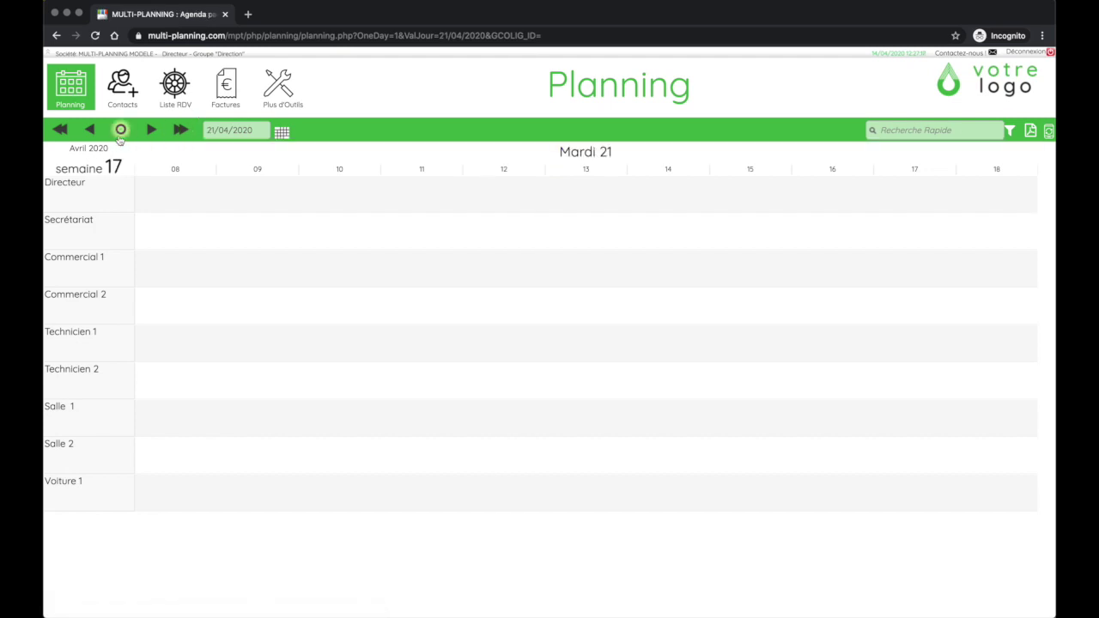
pyautogui.click(90, 131)
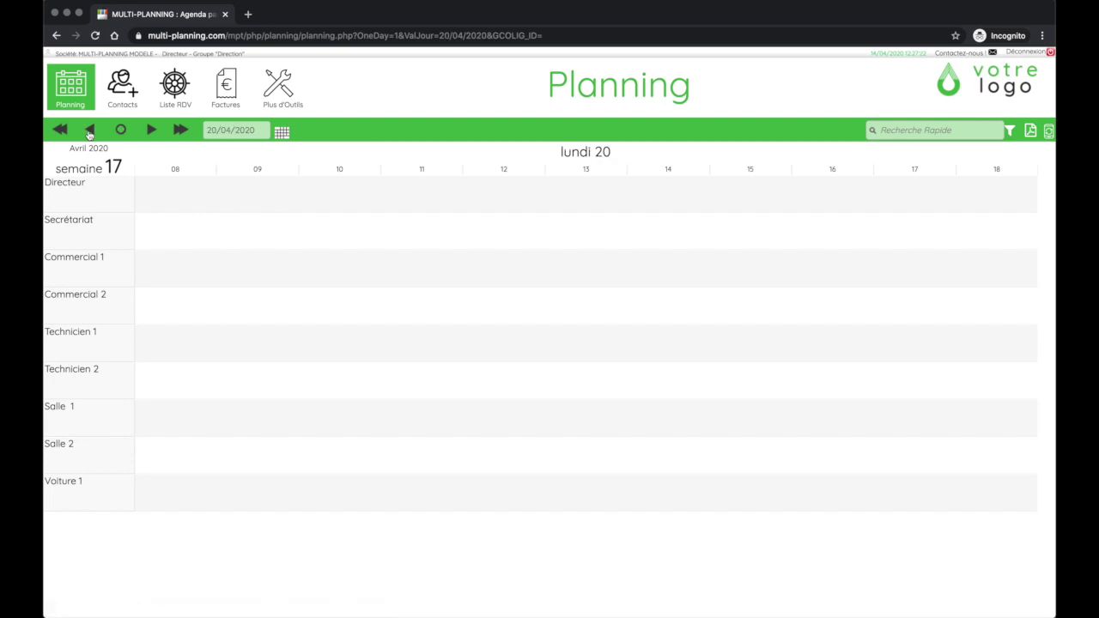
pyautogui.click(151, 129)
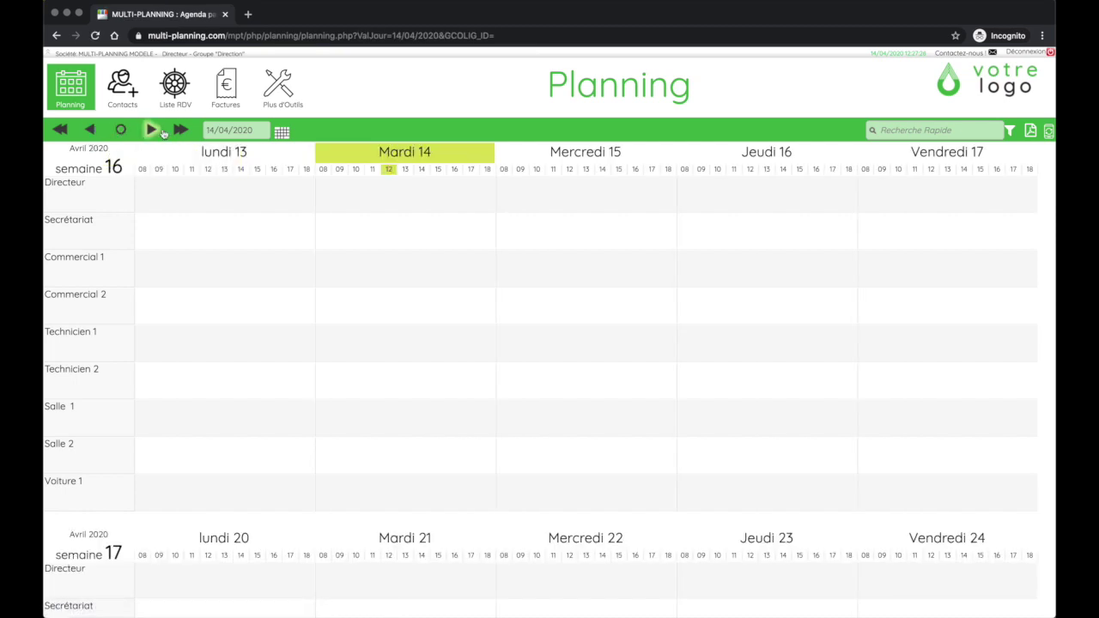
pyautogui.click(156, 132)
pyautogui.click(120, 128)
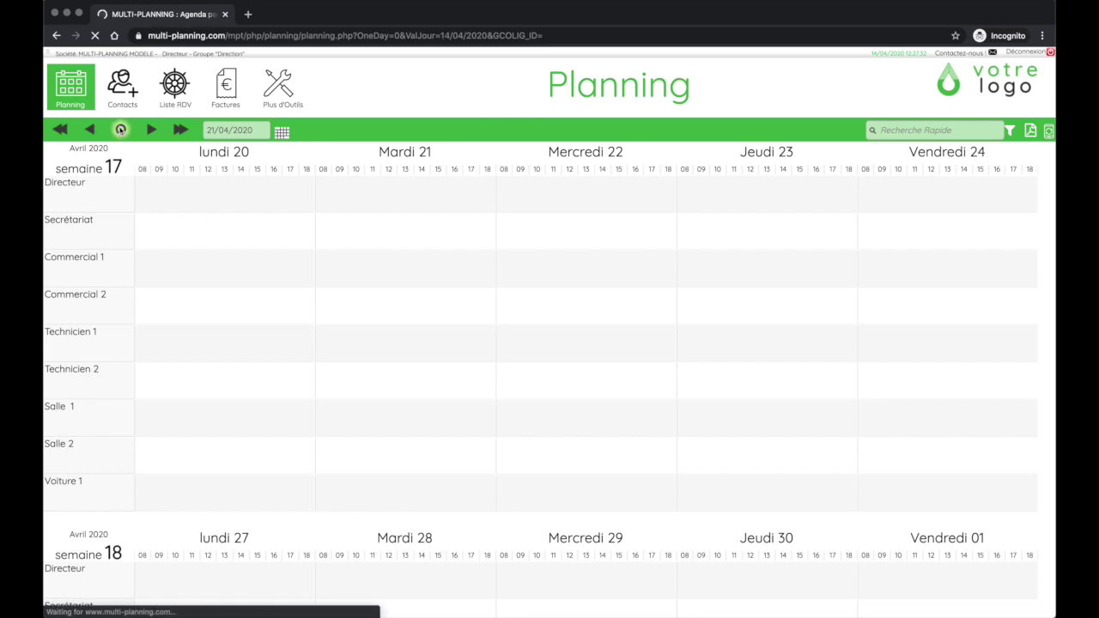
# Jump the planning to 1 June 2020 with the date picker and scroll through the weeks
pyautogui.click(283, 132)
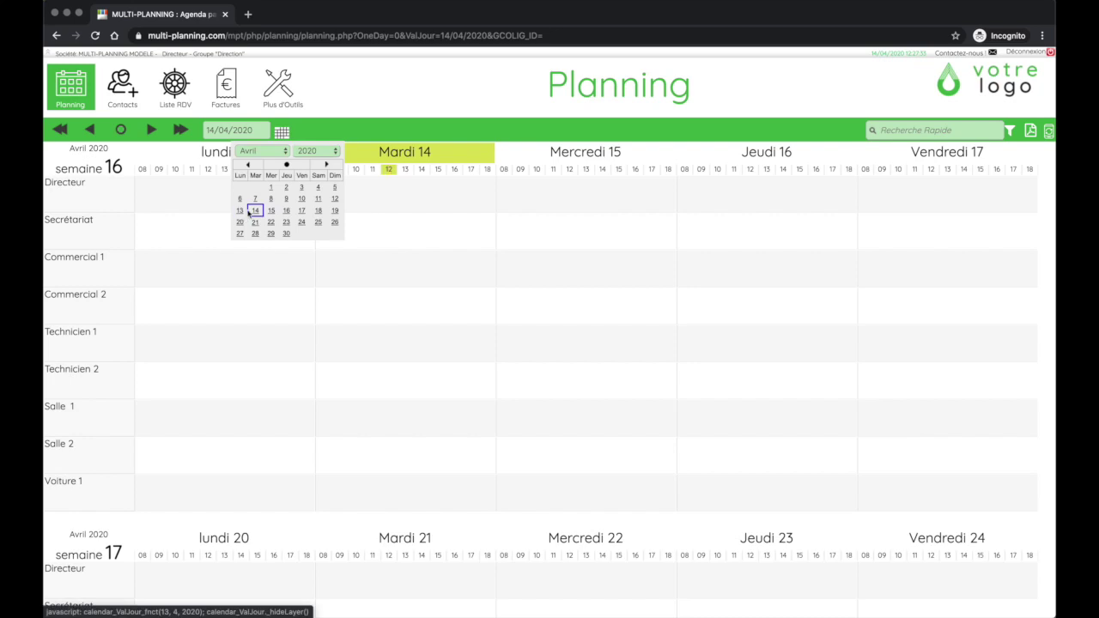
pyautogui.click(267, 151)
pyautogui.click(269, 177)
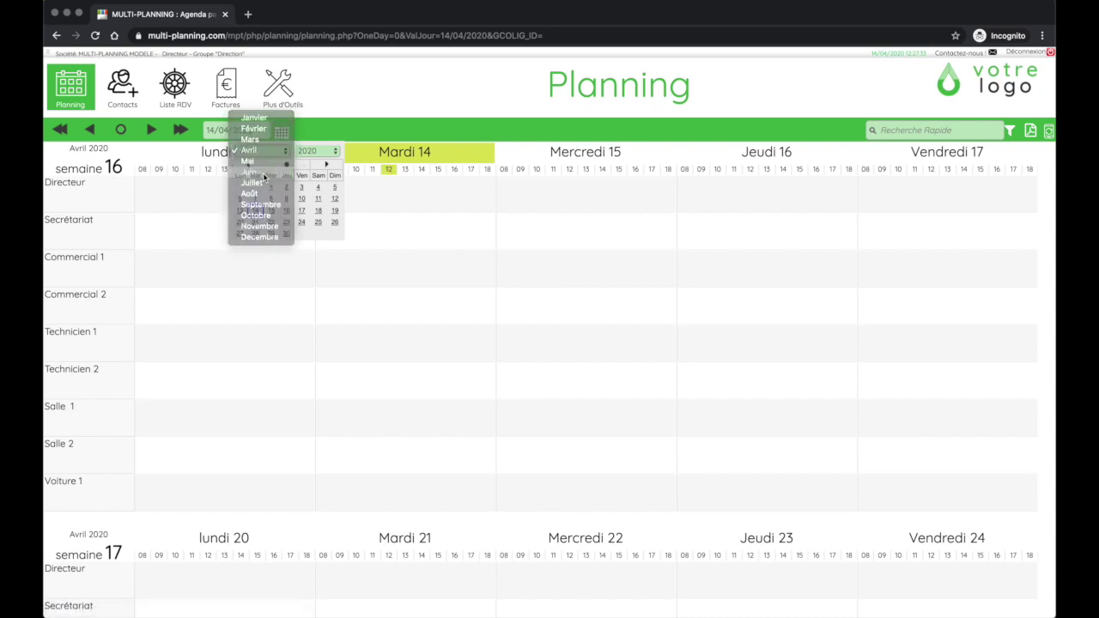
pyautogui.click(239, 187)
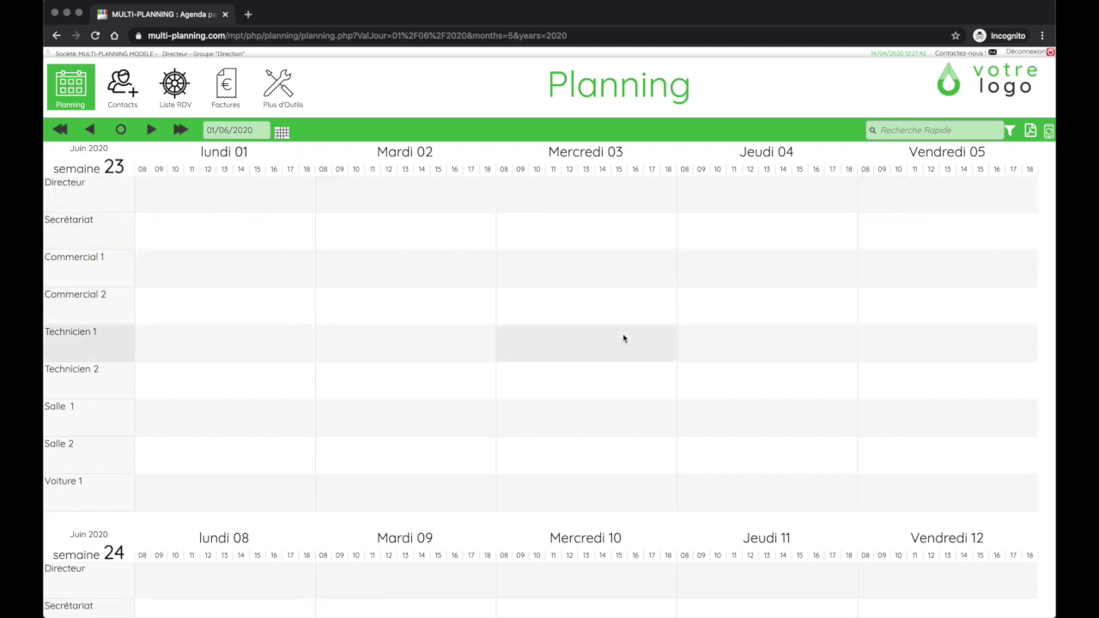
pyautogui.scroll(-2, 624, 338)
pyautogui.scroll(-2, 624, 338)
pyautogui.scroll(-4, 623, 338)
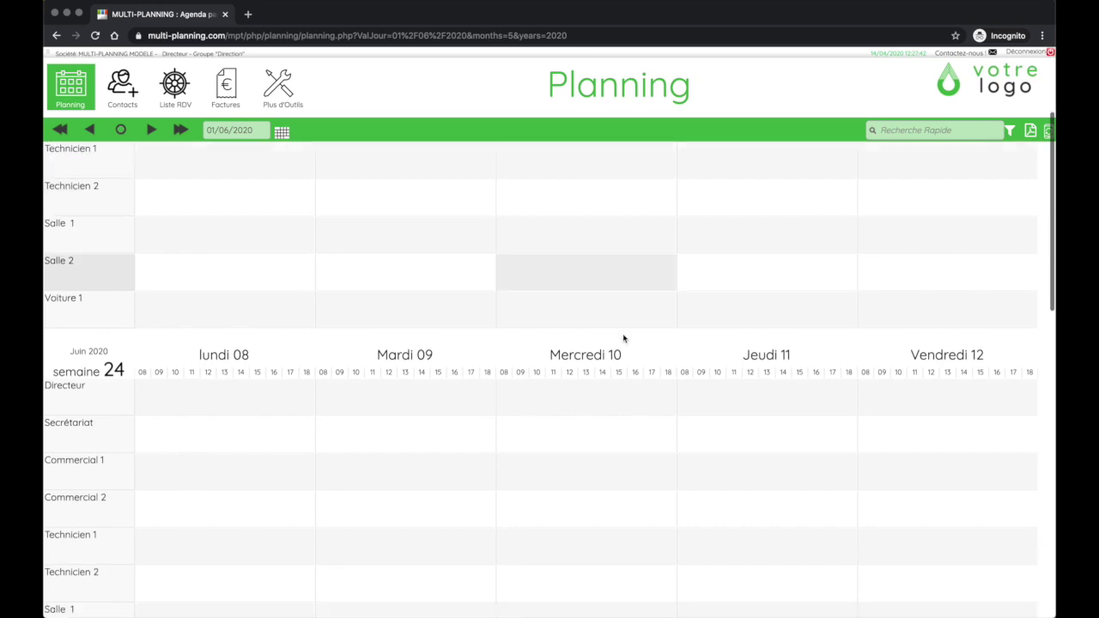
pyautogui.scroll(-5, 623, 338)
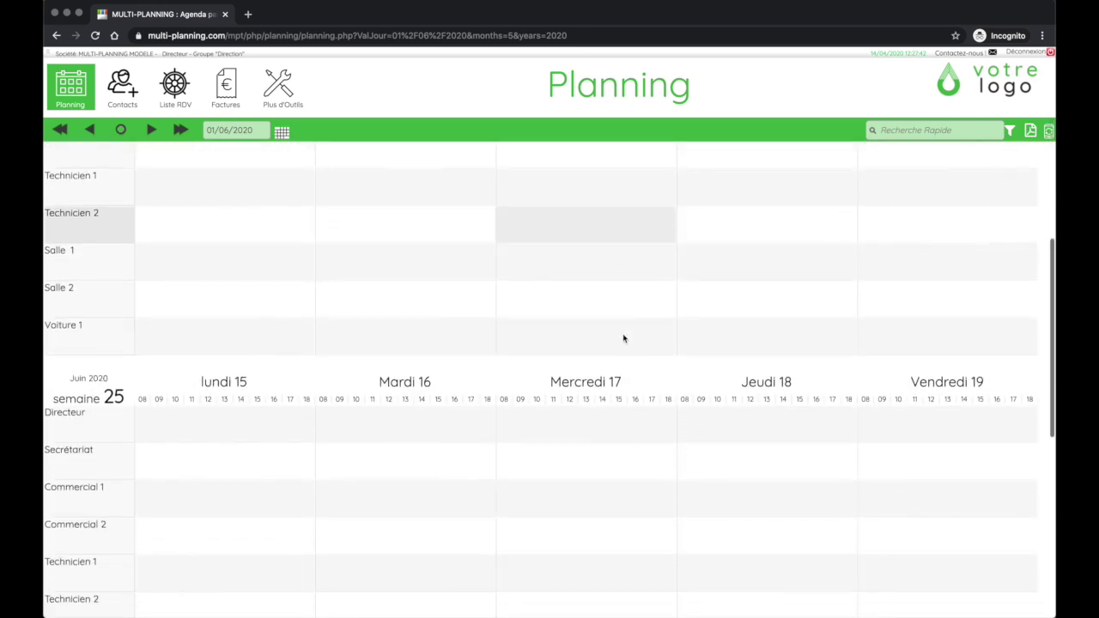
pyautogui.scroll(-1, 624, 338)
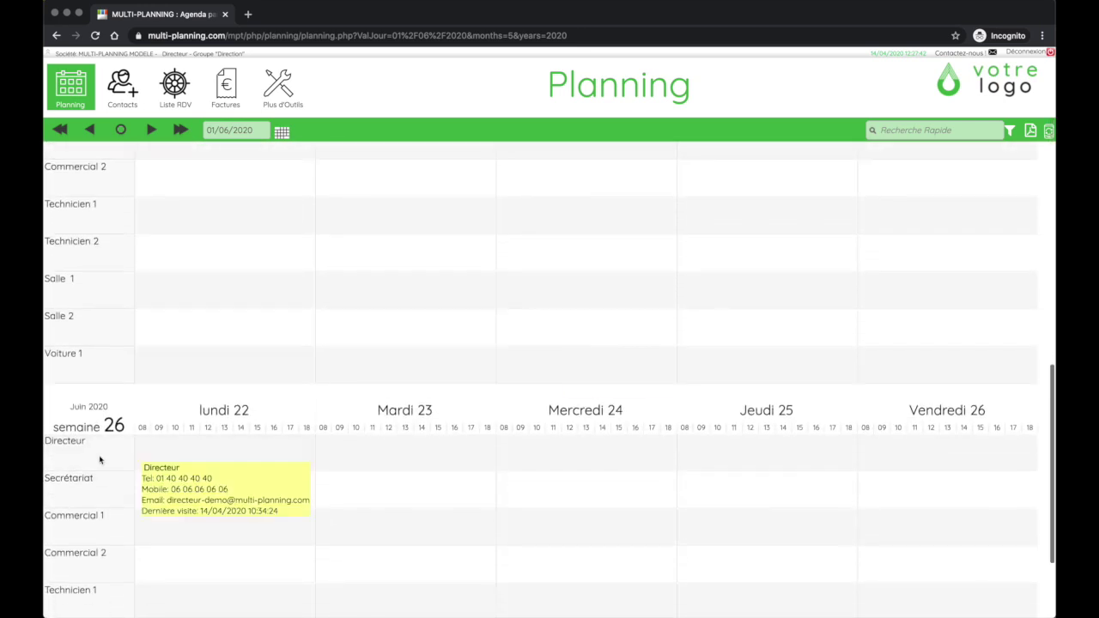
pyautogui.scroll(-1, 114, 429)
pyautogui.scroll(-2, 114, 494)
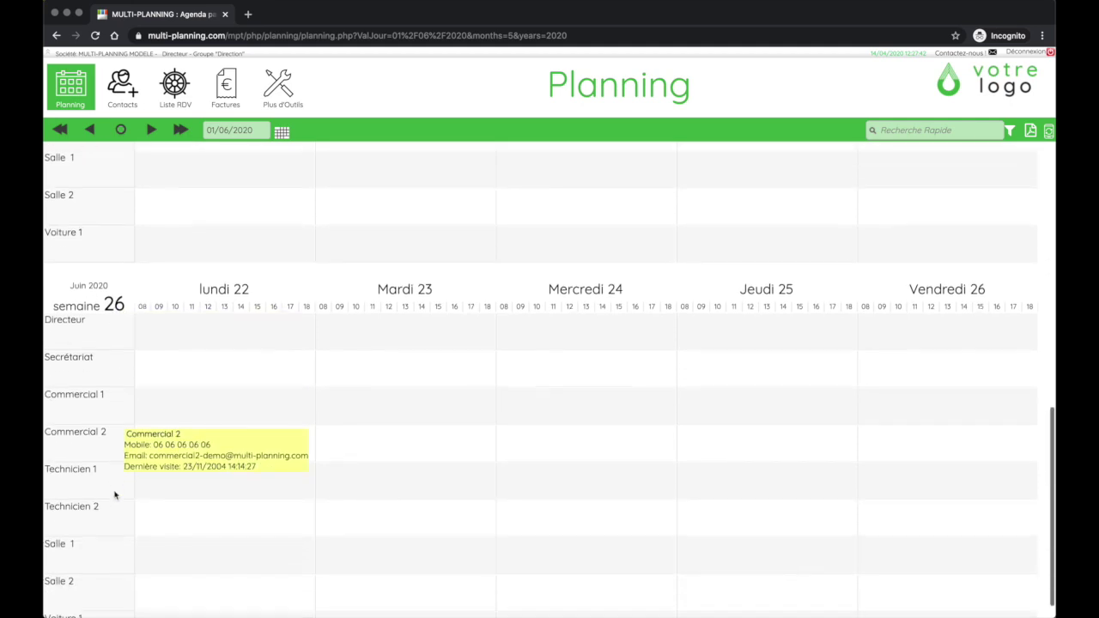
pyautogui.scroll(1, 114, 494)
pyautogui.scroll(20, 114, 494)
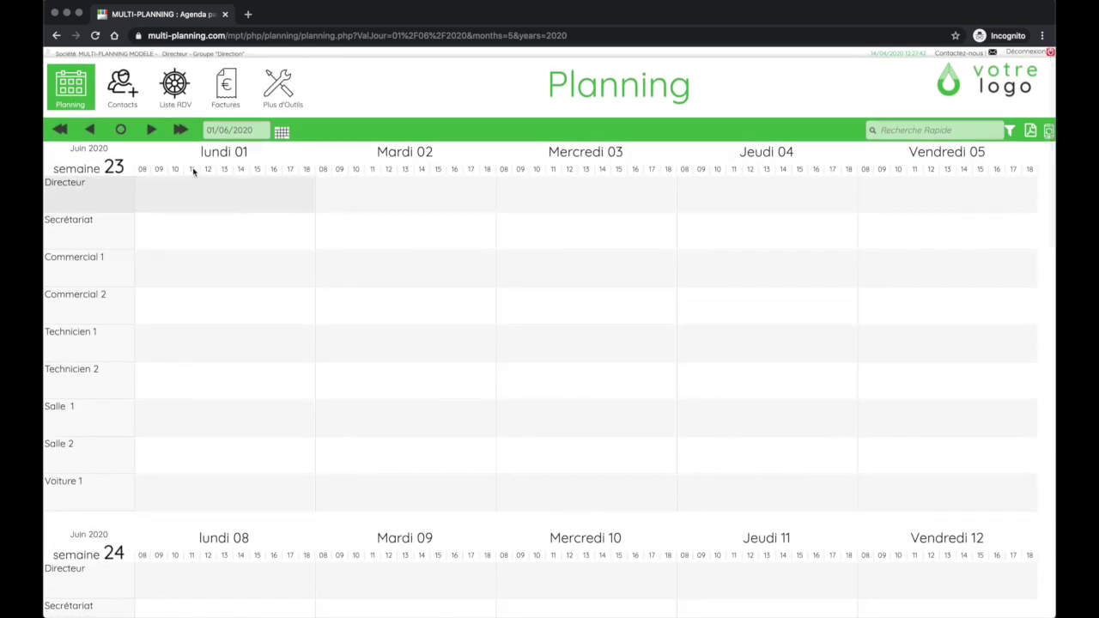
# Jump the planning to January 2020, starting from 6 January
pyautogui.click(282, 131)
pyautogui.click(258, 150)
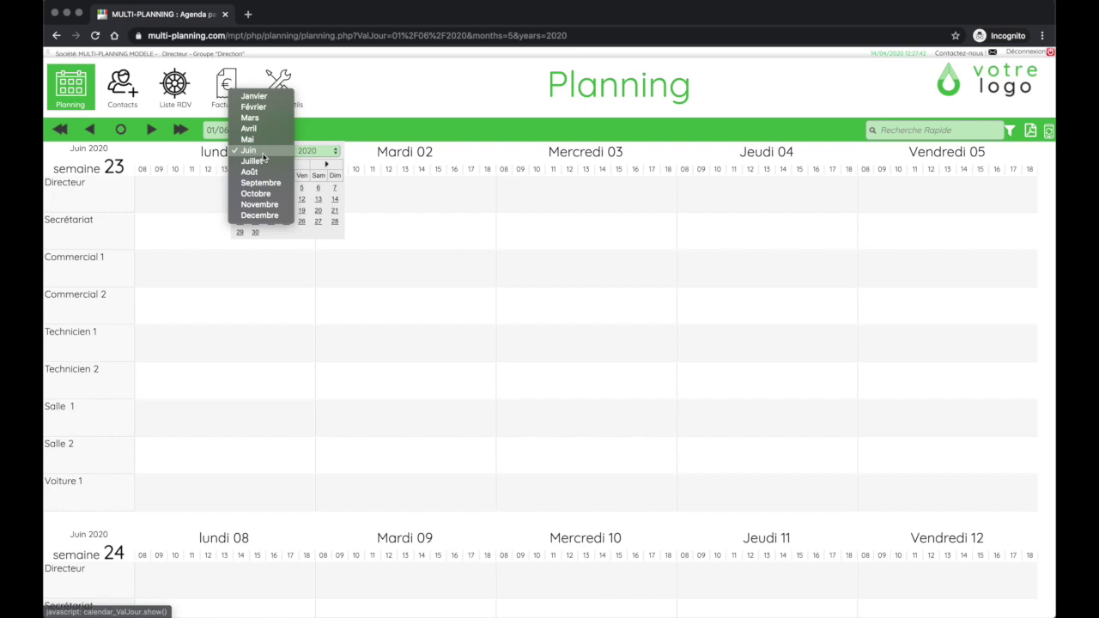
pyautogui.click(260, 96)
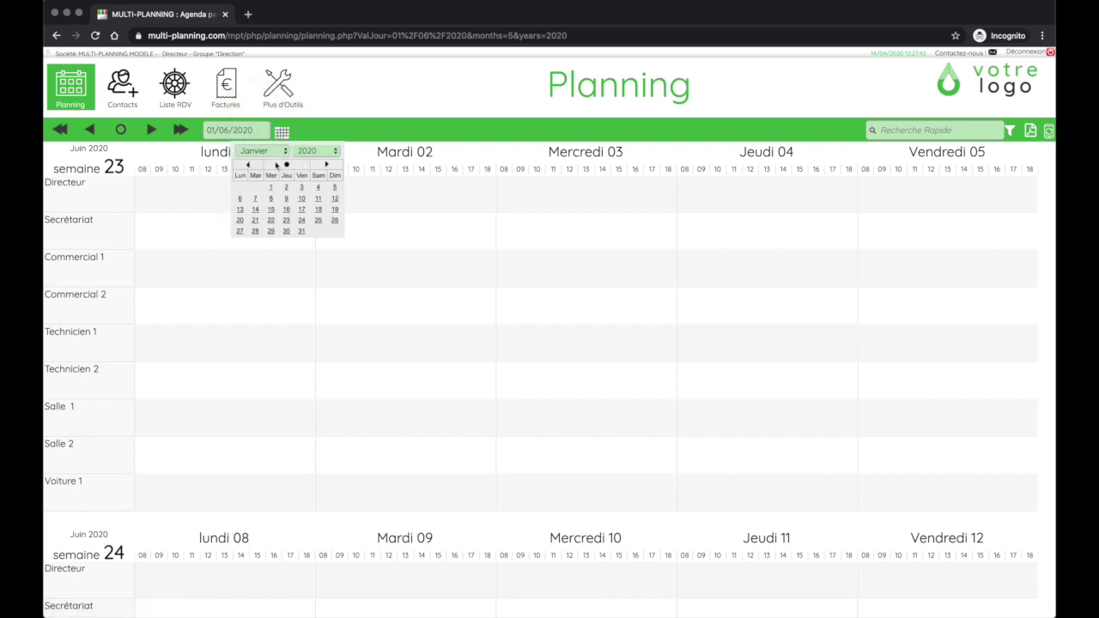
pyautogui.click(239, 198)
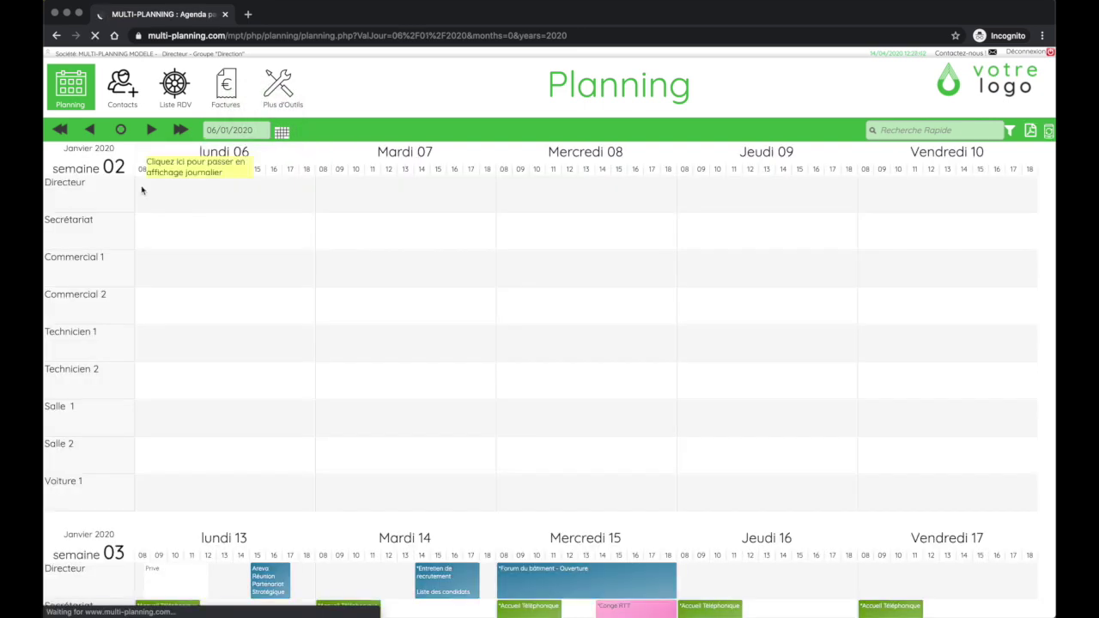
pyautogui.scroll(-3, 166, 235)
pyautogui.scroll(-5, 166, 235)
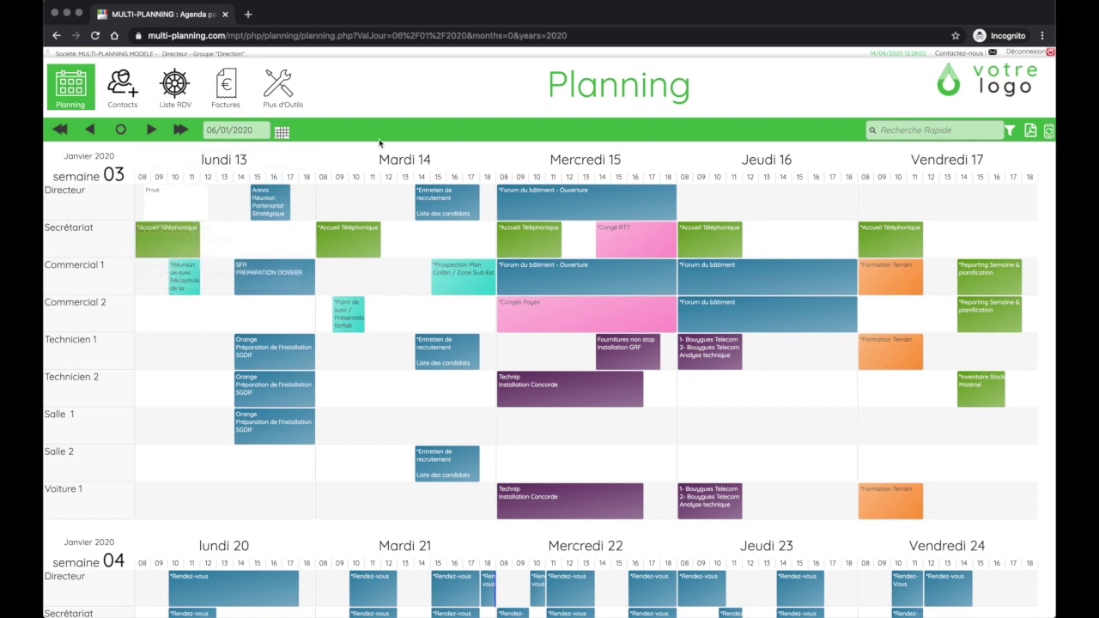
pyautogui.scroll(1, 381, 143)
pyautogui.scroll(-1, 380, 144)
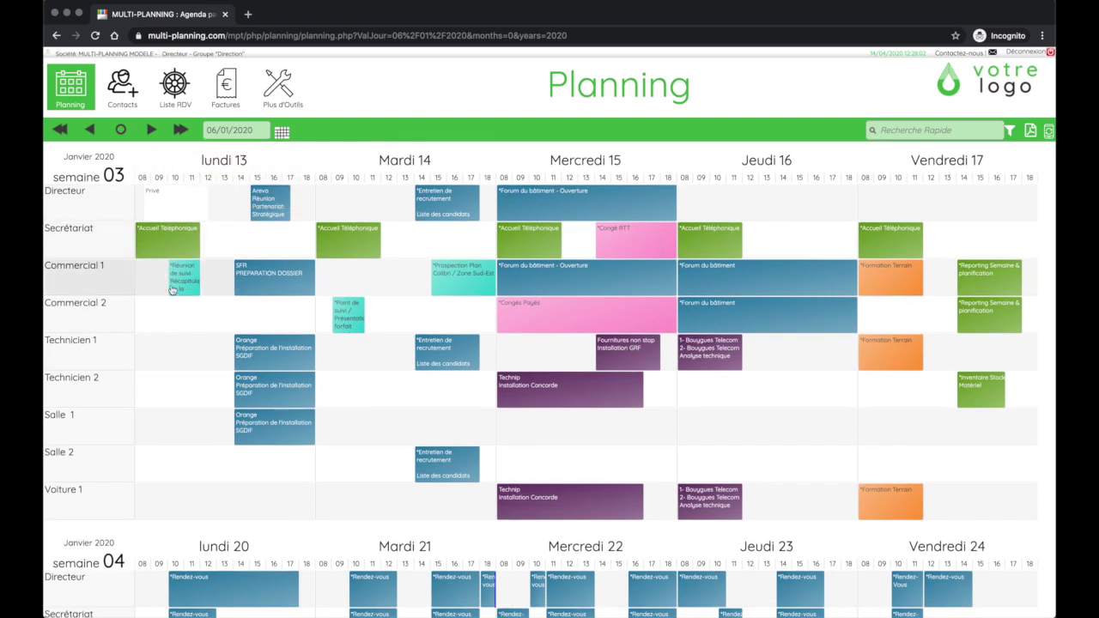
pyautogui.scroll(-2, 173, 291)
pyautogui.scroll(2, 173, 291)
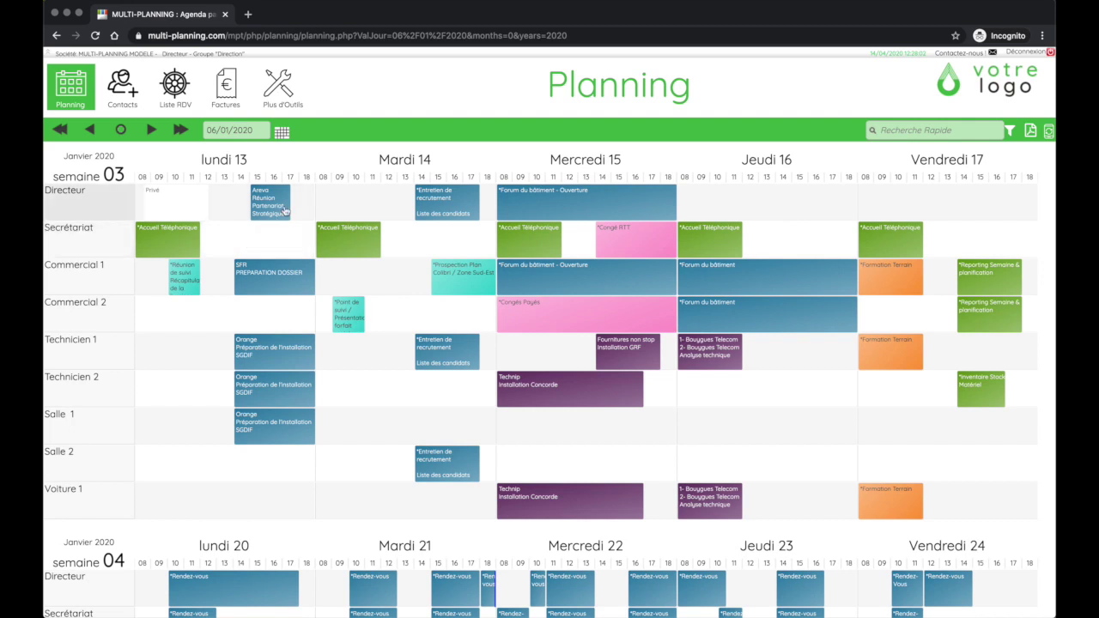
pyautogui.moveTo(285, 210)
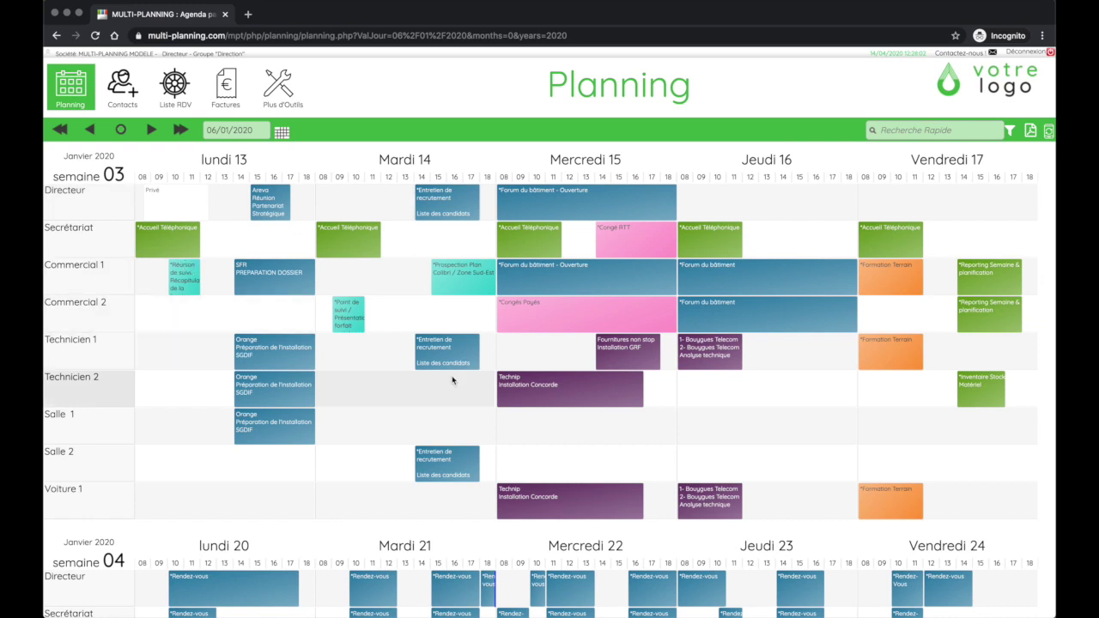
pyautogui.scroll(-1, 452, 377)
pyautogui.scroll(2, 452, 378)
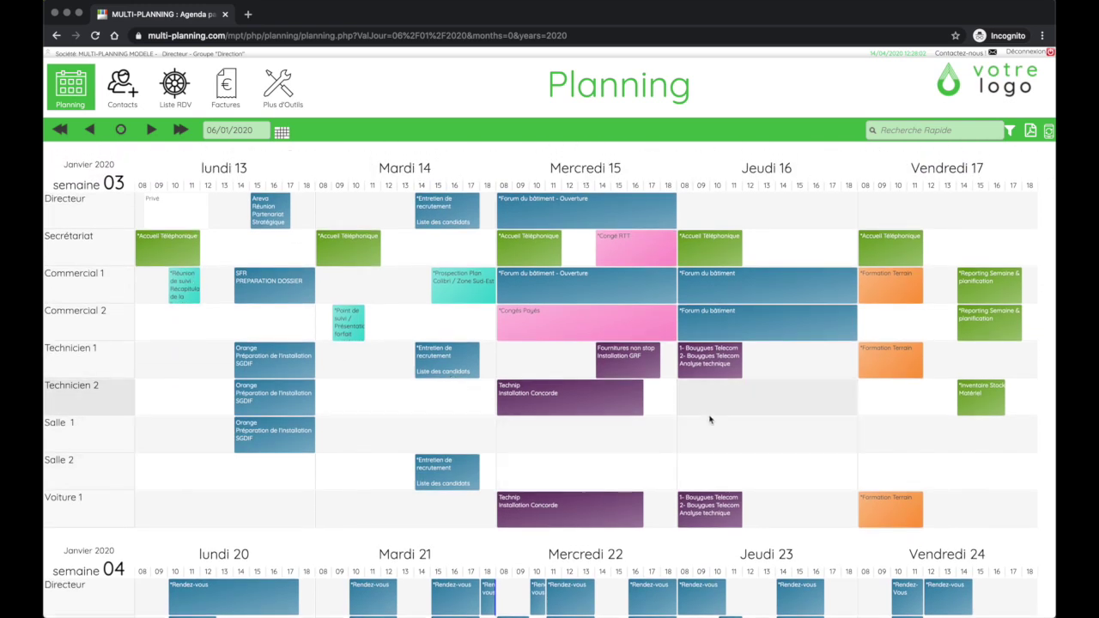
# Create a new event for Technicien 2 on Jeudi 16 January and try the whole-day and half-day slots
pyautogui.click(779, 394)
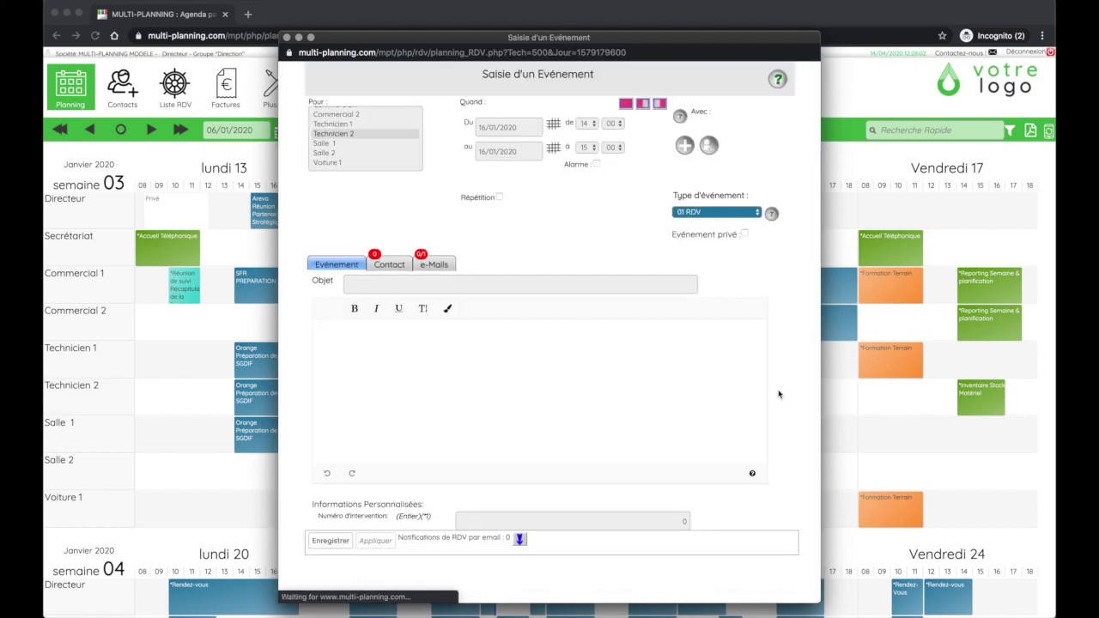
pyautogui.scroll(3, 347, 151)
pyautogui.scroll(-3, 346, 163)
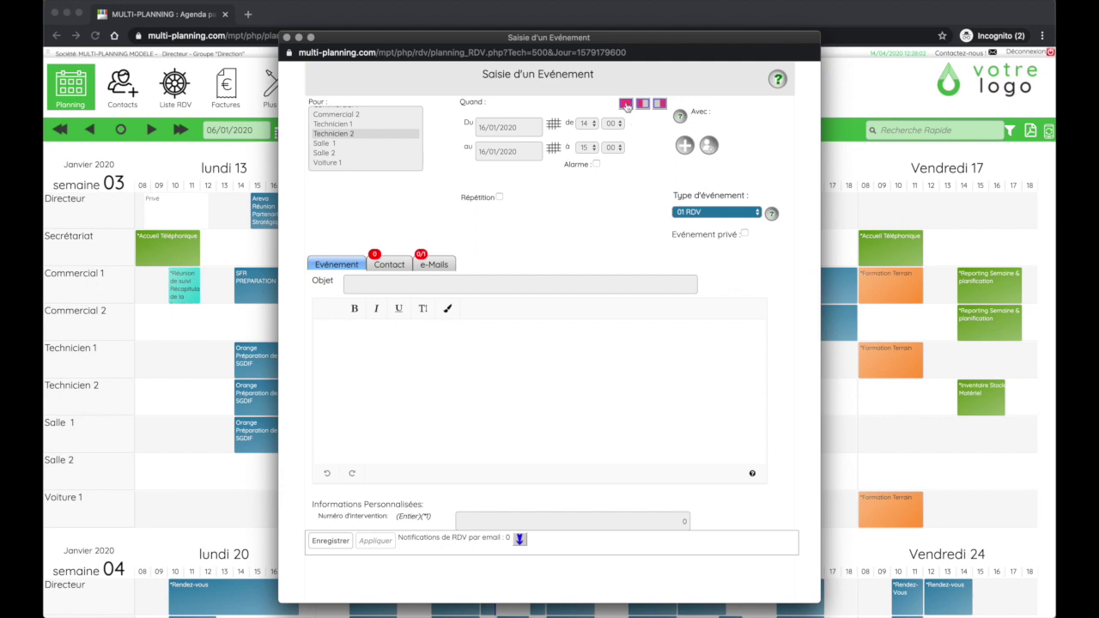
pyautogui.click(625, 105)
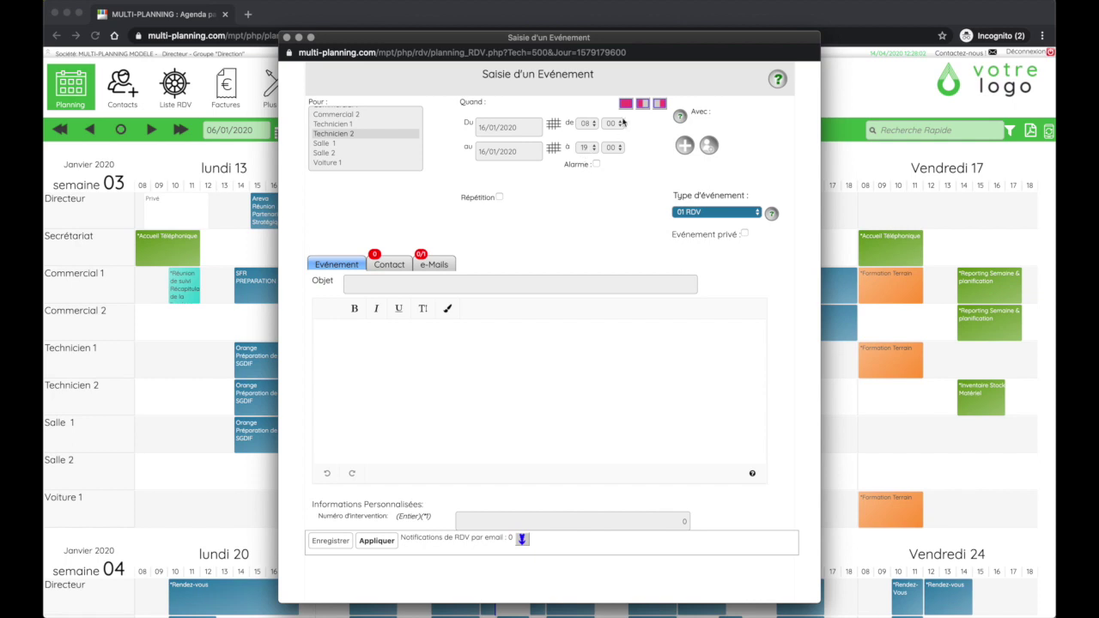
pyautogui.click(659, 104)
# Try the alarm with hours, then days as its unit, and leave the alarm off
pyautogui.click(596, 165)
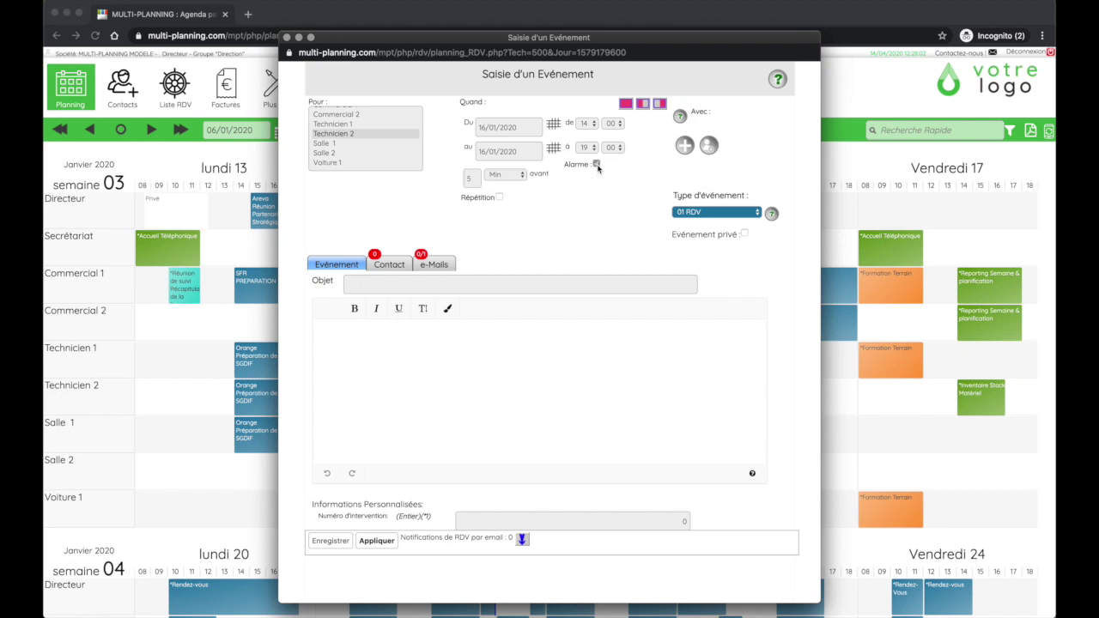
pyautogui.click(516, 176)
pyautogui.click(511, 185)
pyautogui.click(509, 177)
pyautogui.click(504, 186)
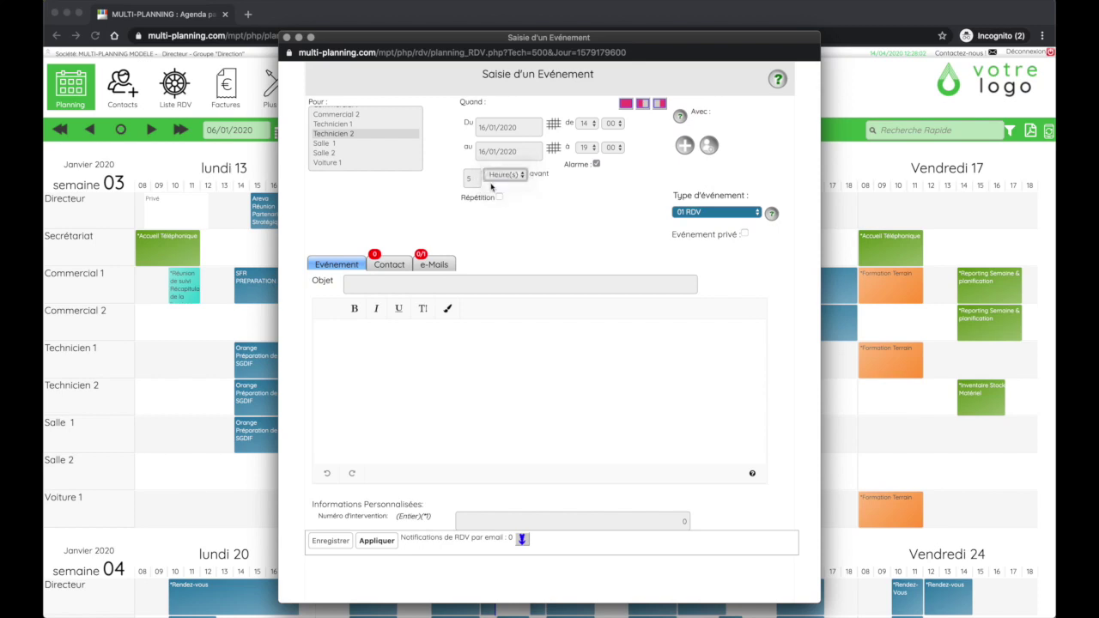
pyautogui.click(505, 176)
pyautogui.click(504, 177)
pyautogui.click(596, 165)
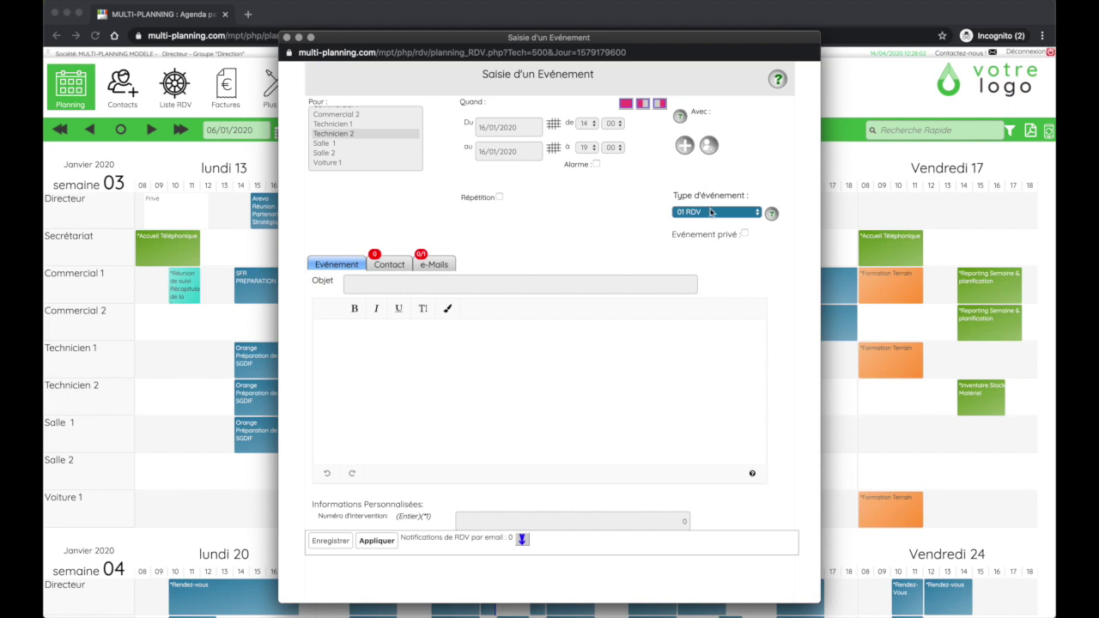
# Set the event type to 04 Intervention and the subject to 'Changement technique sur pièces d'origine'
pyautogui.click(711, 217)
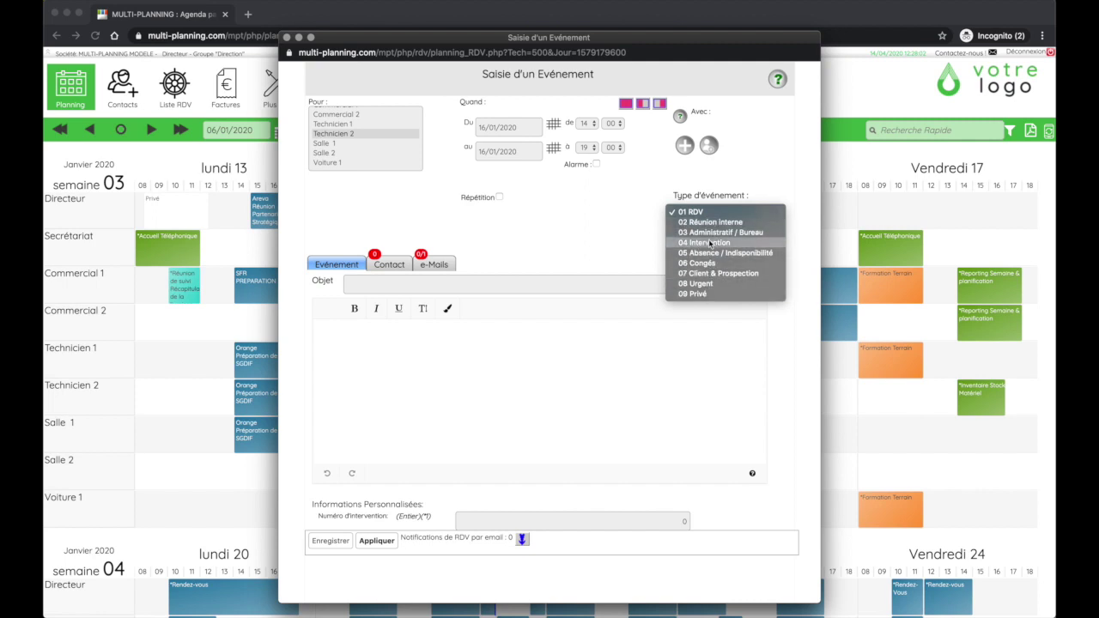
pyautogui.click(708, 242)
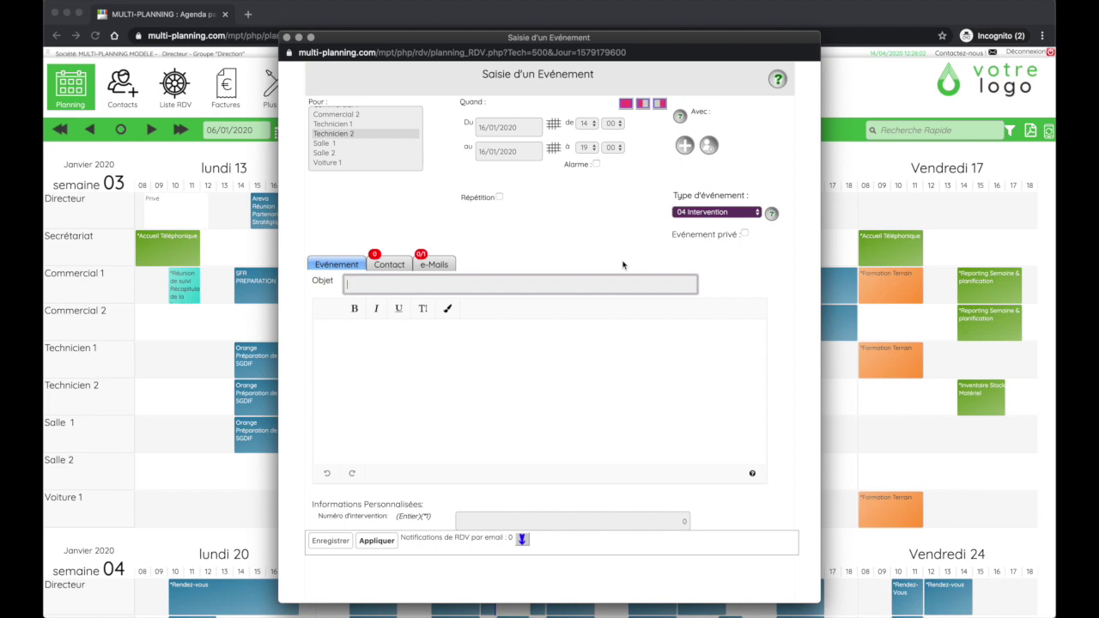
pyautogui.write("Changement technique sur pièces d'origine")
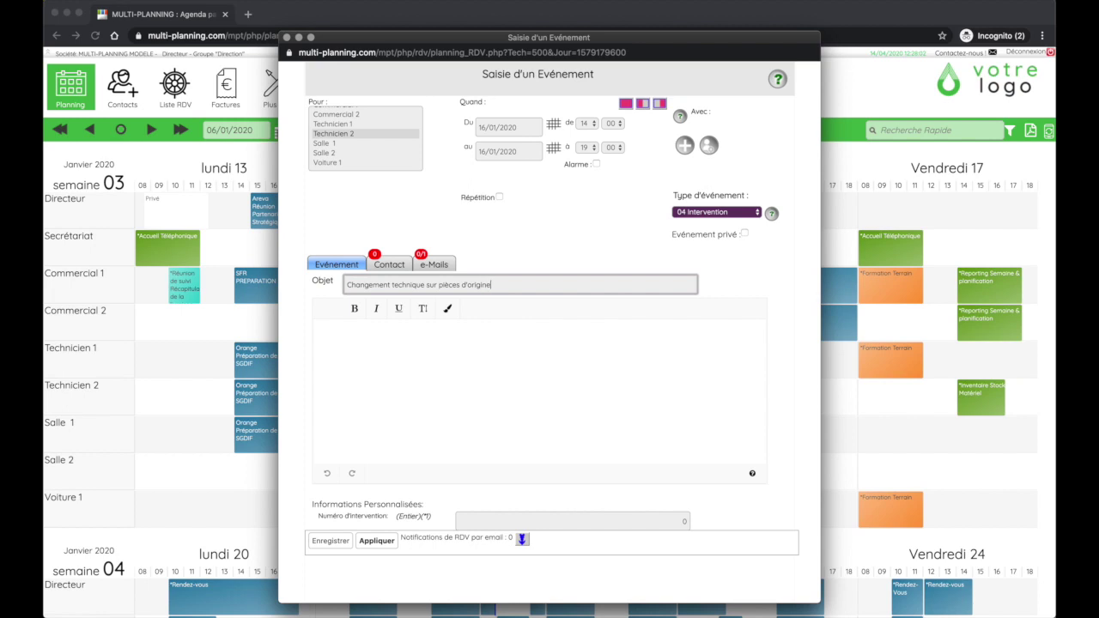
pyautogui.click(616, 214)
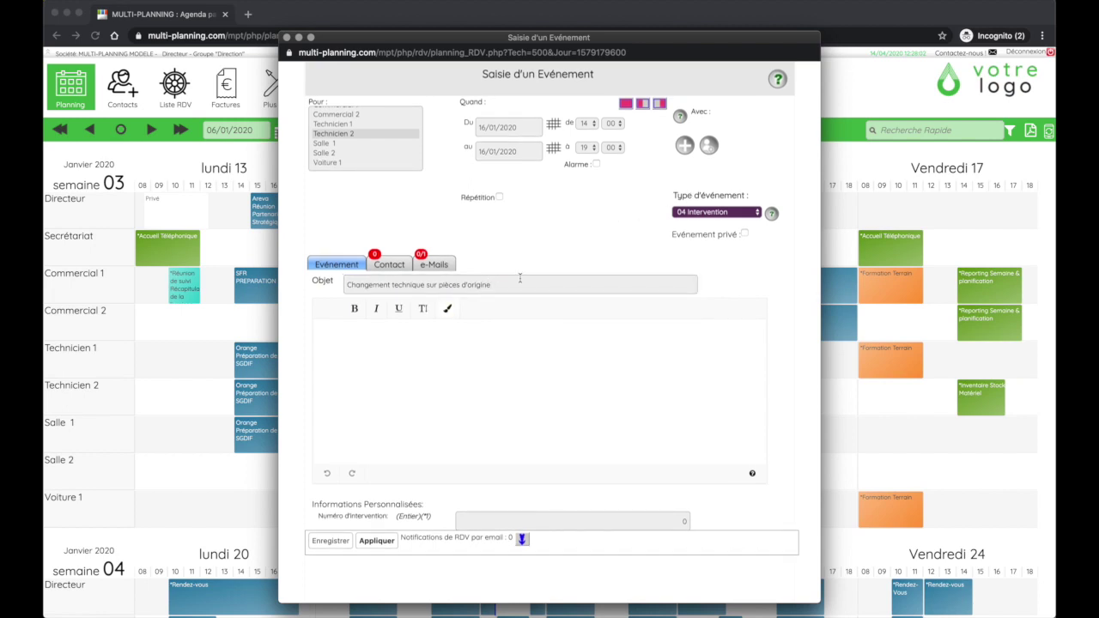
pyautogui.click(496, 334)
# Write the bold heading 'Objet du rendez-vous' in the description
pyautogui.click(355, 309)
pyautogui.write('Object ')
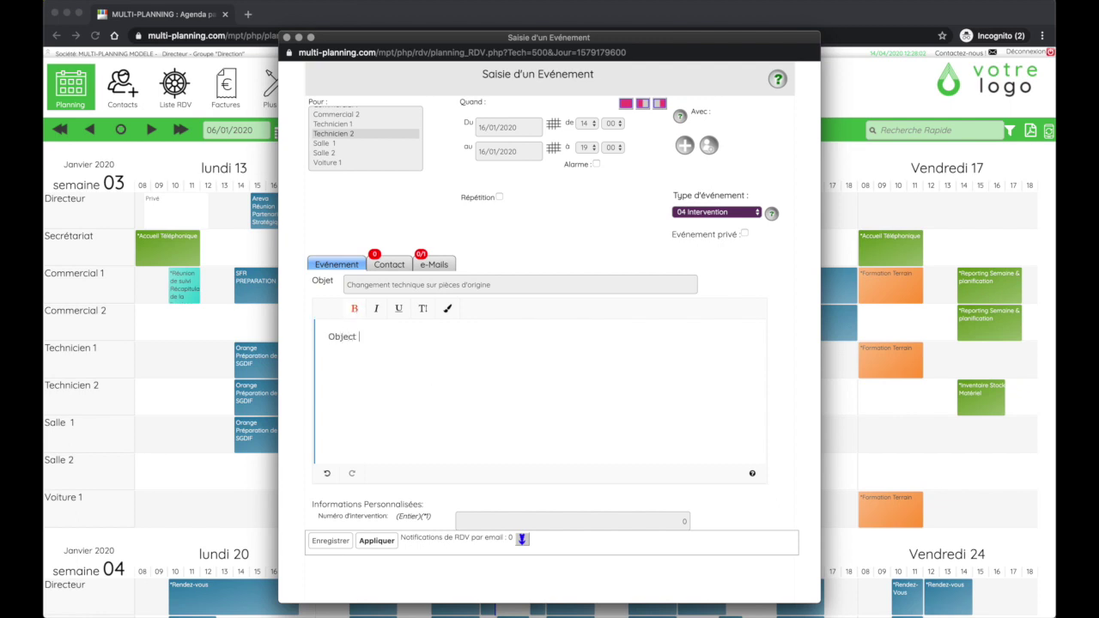
pyautogui.press('BackSpace')
pyautogui.press('BackSpace')
pyautogui.press('BackSpace')
pyautogui.write('t du rendez-vous')
pyautogui.press('super+a')
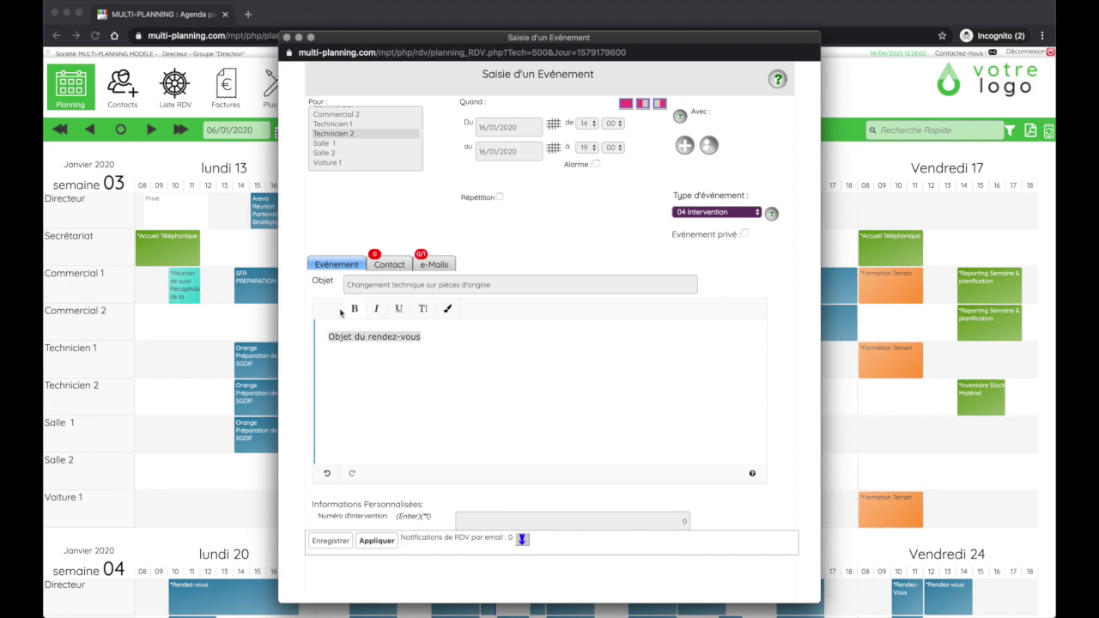
pyautogui.click(352, 313)
pyautogui.click(497, 368)
pyautogui.press('Return')
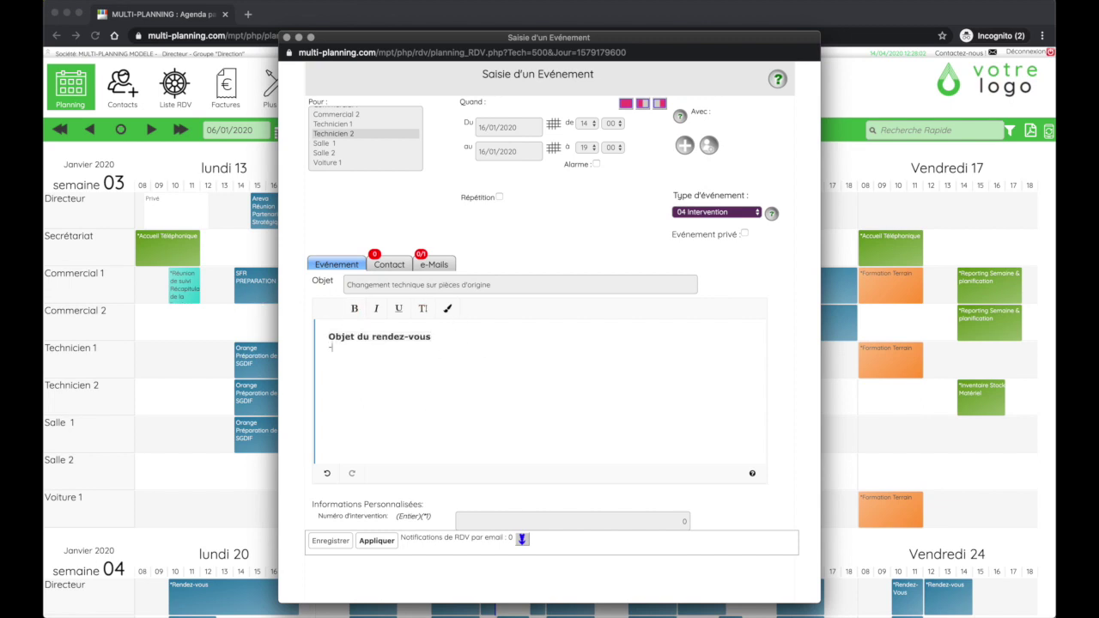
# Add the non-bold line '- Mise à niveau' under the heading
pyautogui.write('- ')
pyautogui.write('Ch')
pyautogui.press('BackSpace')
pyautogui.press('BackSpace')
pyautogui.write('M')
pyautogui.press('BackSpace')
pyautogui.write('Mise )à')
pyautogui.press('BackSpace')
pyautogui.press('BackSpace')
pyautogui.press('BackSpace')
pyautogui.write(')')
pyautogui.press('BackSpace')
pyautogui.write('à niveau')
pyautogui.press('shift+super+Left')
pyautogui.click(353, 309)
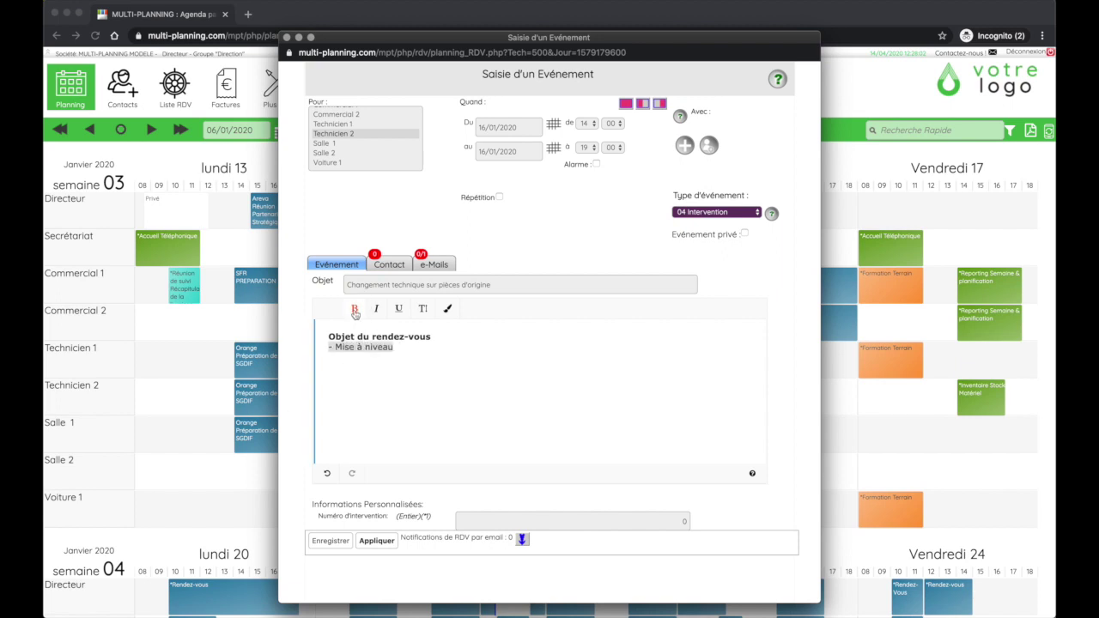
pyautogui.click(411, 347)
# Duplicate the dash line and rewrite it as '- Vérification du logiciel'
pyautogui.press('Return')
pyautogui.hotkey('shift', 'Up')
pyautogui.press('super+c')
pyautogui.press('Down')
pyautogui.press('super+v')
pyautogui.hotkey('shift', 'alt', 'Left')
pyautogui.hotkey('shift', 'alt', 'Left')
pyautogui.hotkey('shift', 'alt', 'Left')
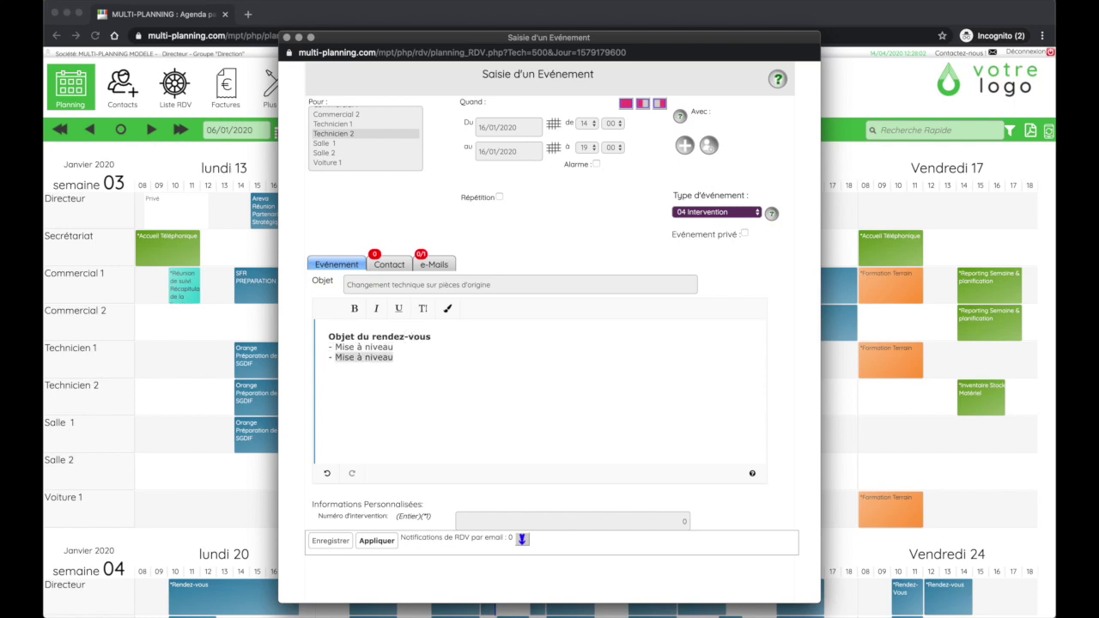
pyautogui.write('Vérifica')
pyautogui.write('tion des')
pyautogui.press('BackSpace')
pyautogui.press('BackSpace')
pyautogui.write('u logiciel')
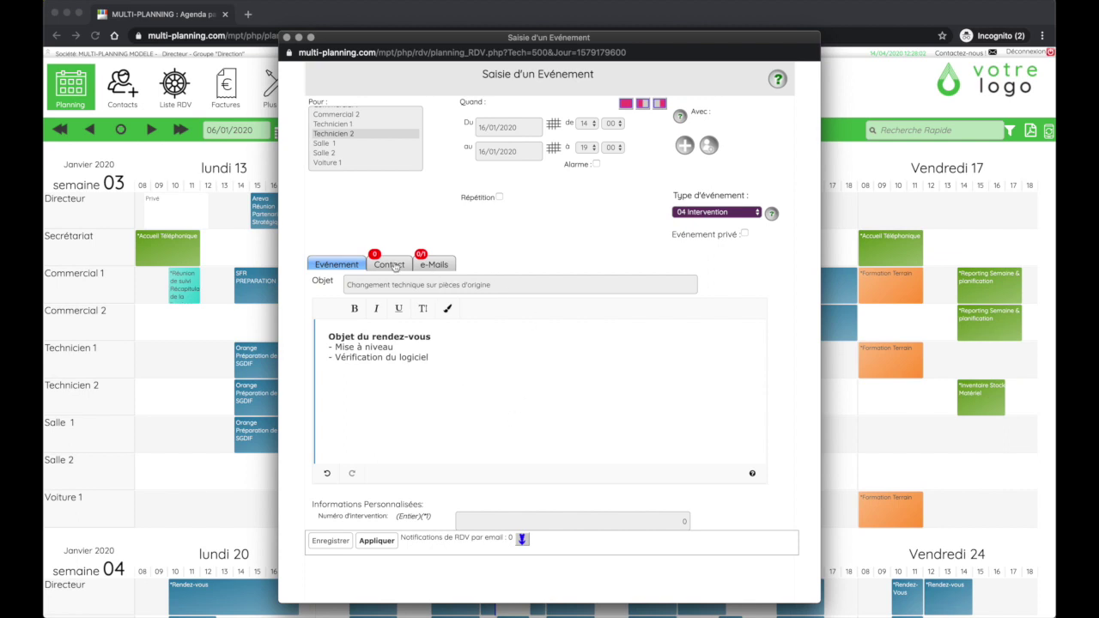
# Enter 1234 as the Numéro d'intervention under Informations Personnalisées
pyautogui.scroll(-1, 523, 272)
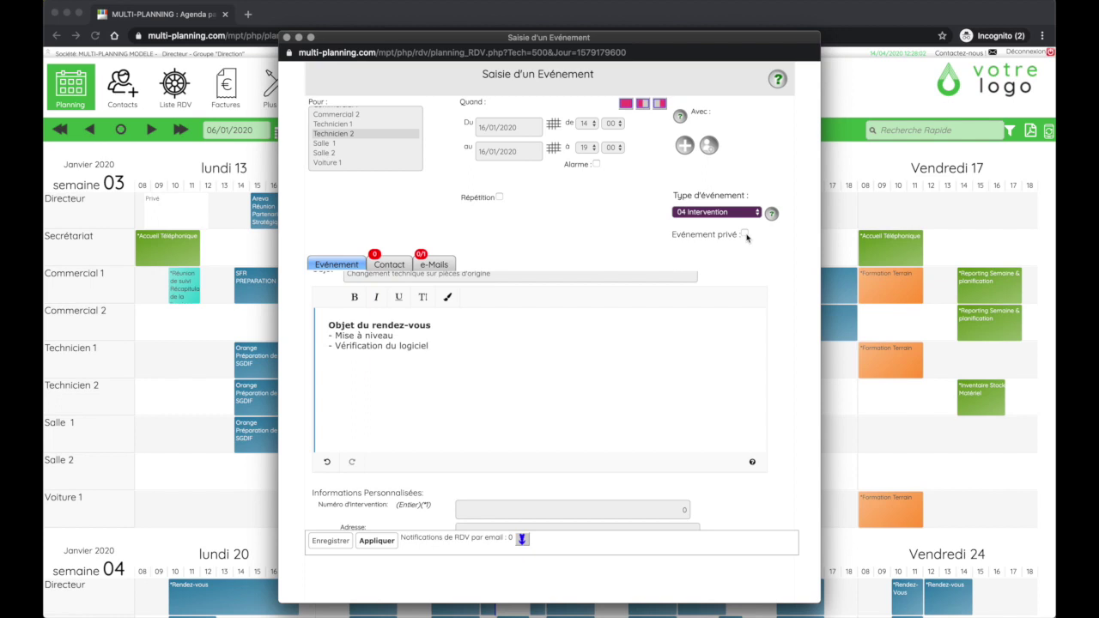
pyautogui.scroll(1, 531, 406)
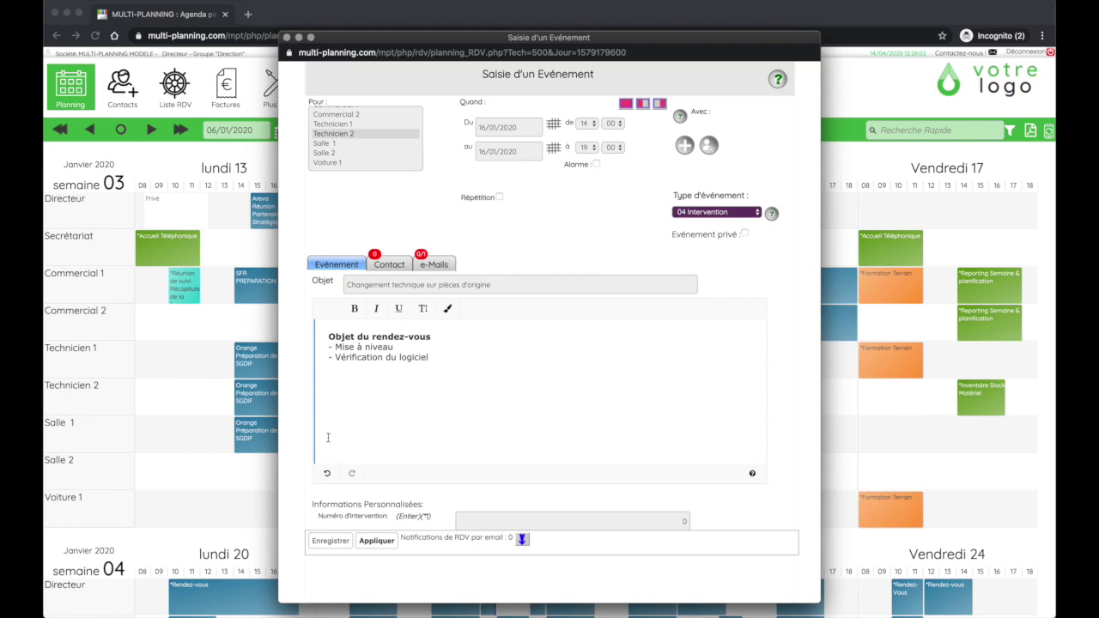
pyautogui.scroll(-2, 438, 396)
pyautogui.scroll(2, 472, 428)
pyautogui.scroll(-5, 468, 428)
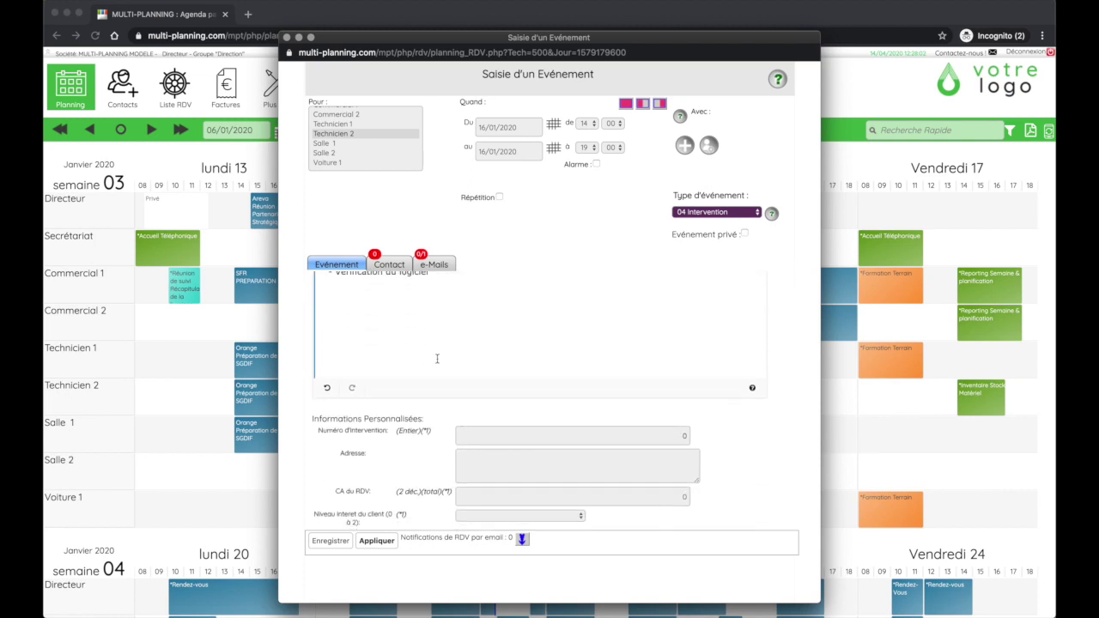
pyautogui.scroll(-1, 515, 404)
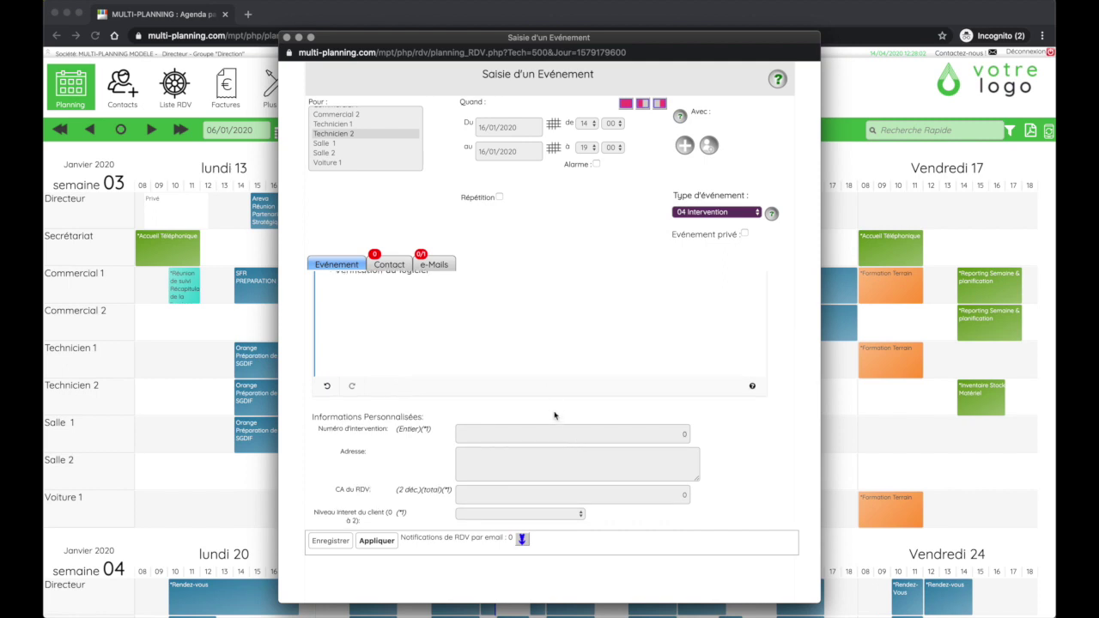
pyautogui.click(674, 433)
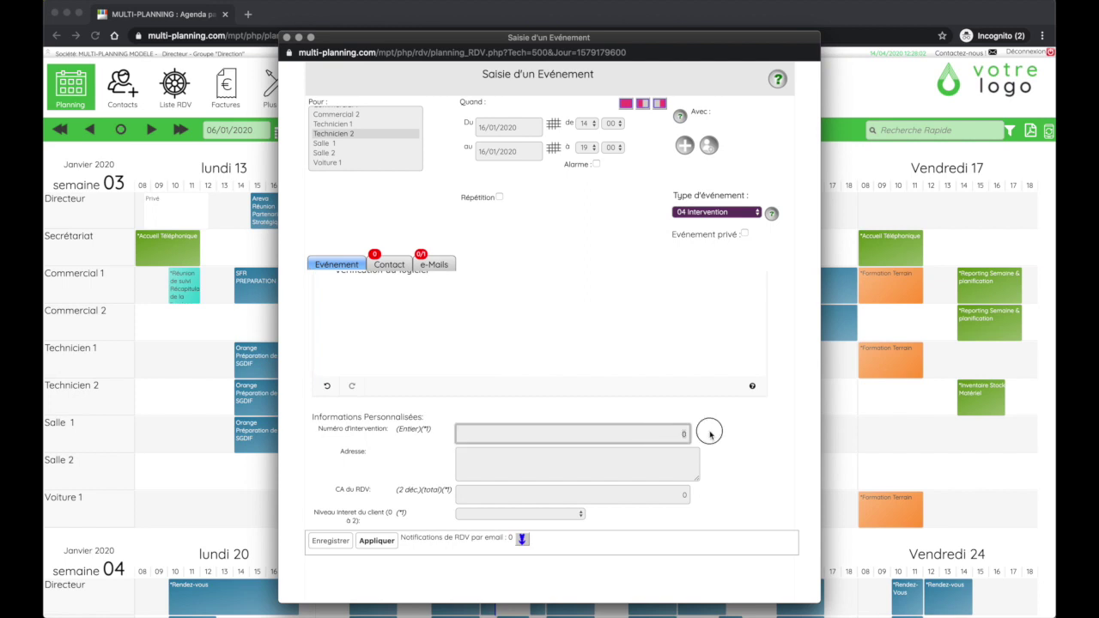
pyautogui.write('1234')
pyautogui.click(601, 464)
pyautogui.scroll(2, 478, 321)
pyautogui.scroll(-2, 478, 321)
pyautogui.click(530, 496)
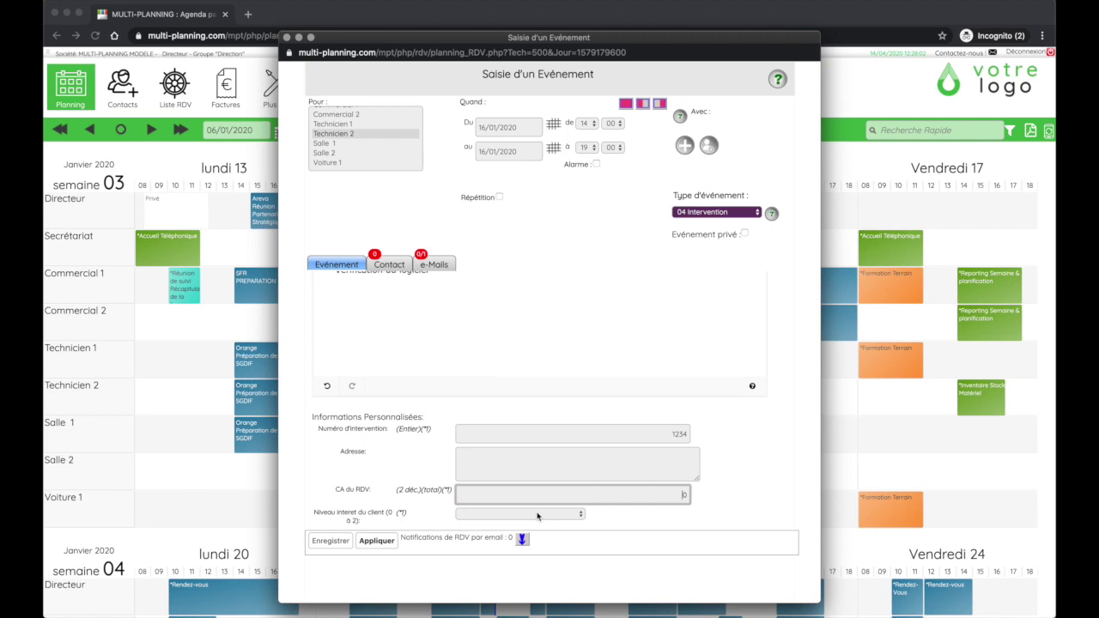
pyautogui.scroll(2, 539, 226)
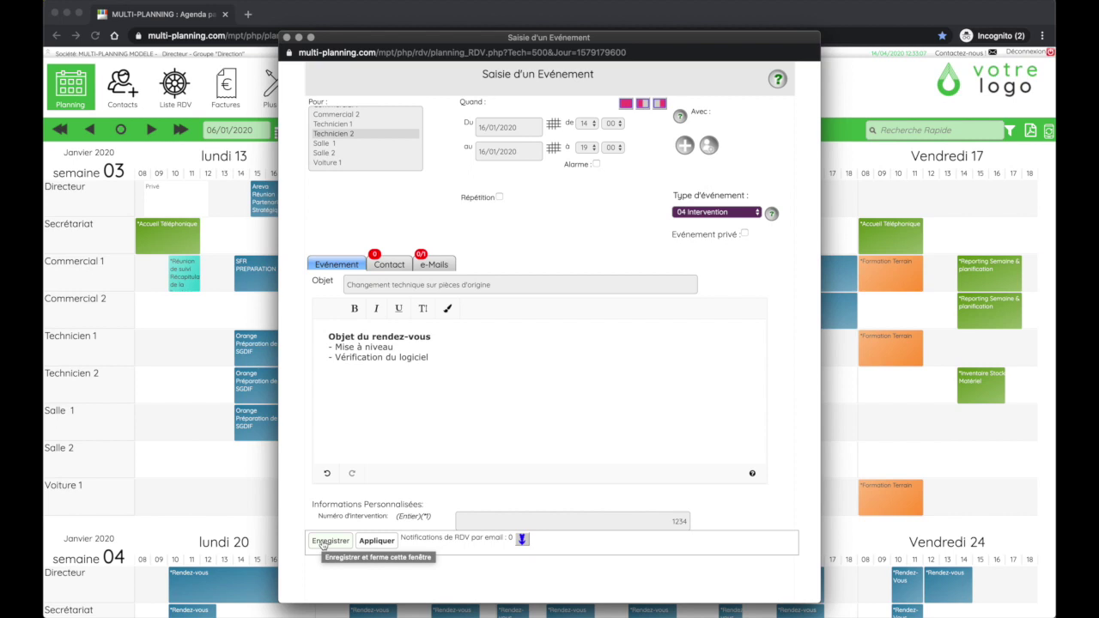
# Save the event while keeping the form open, then select the Adresse field
pyautogui.click(389, 542)
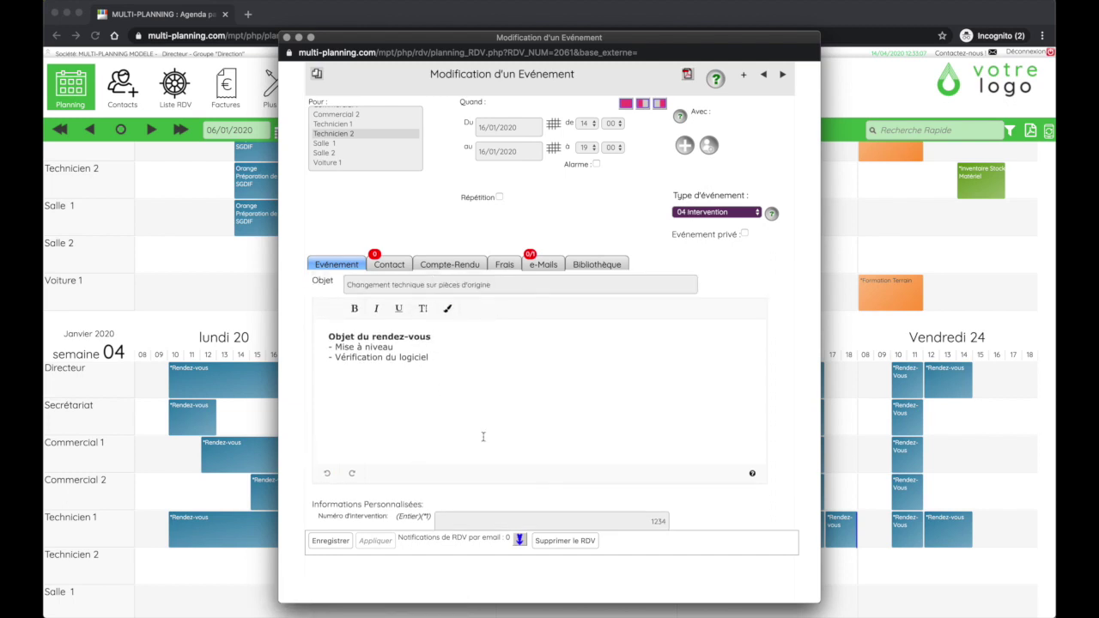
pyautogui.scroll(-1, 483, 437)
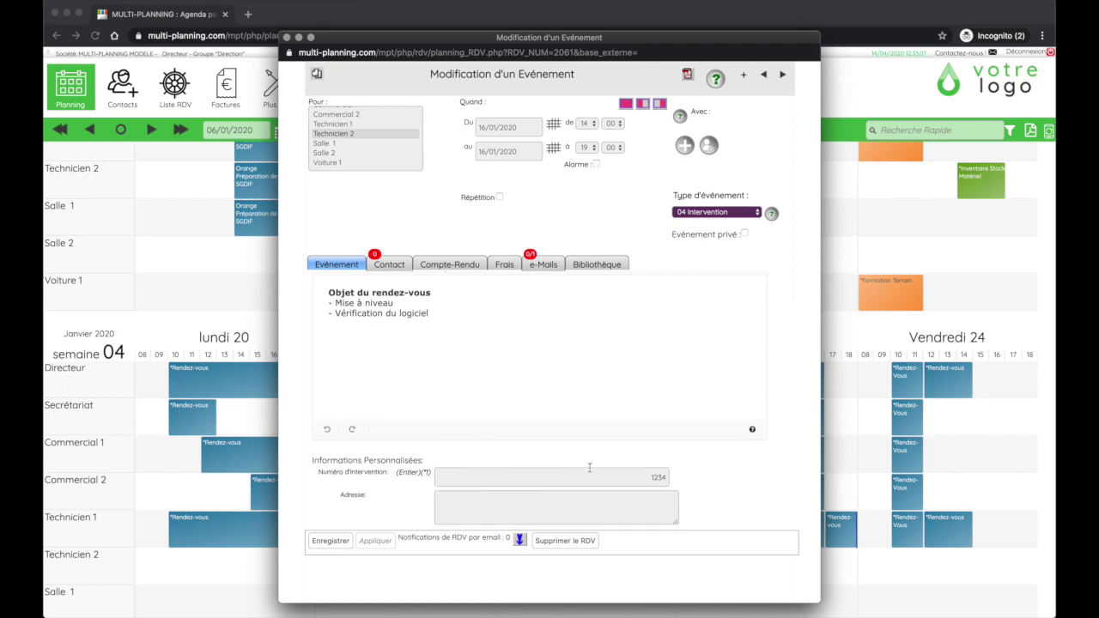
pyautogui.click(620, 496)
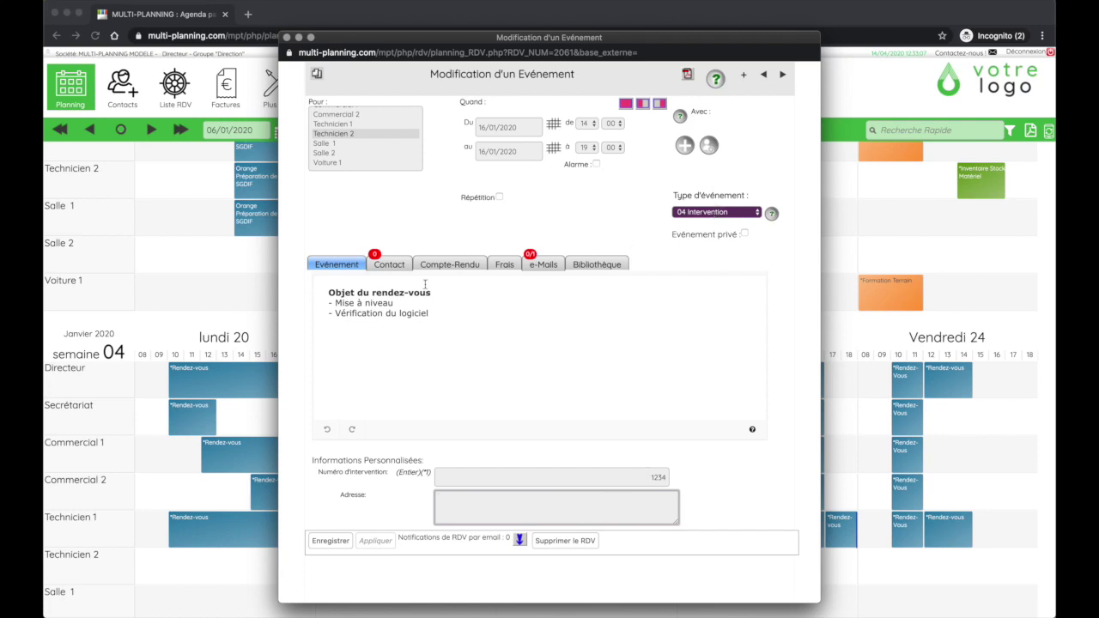
# Show the event's Contact tab and start linking an existing contact
pyautogui.click(404, 331)
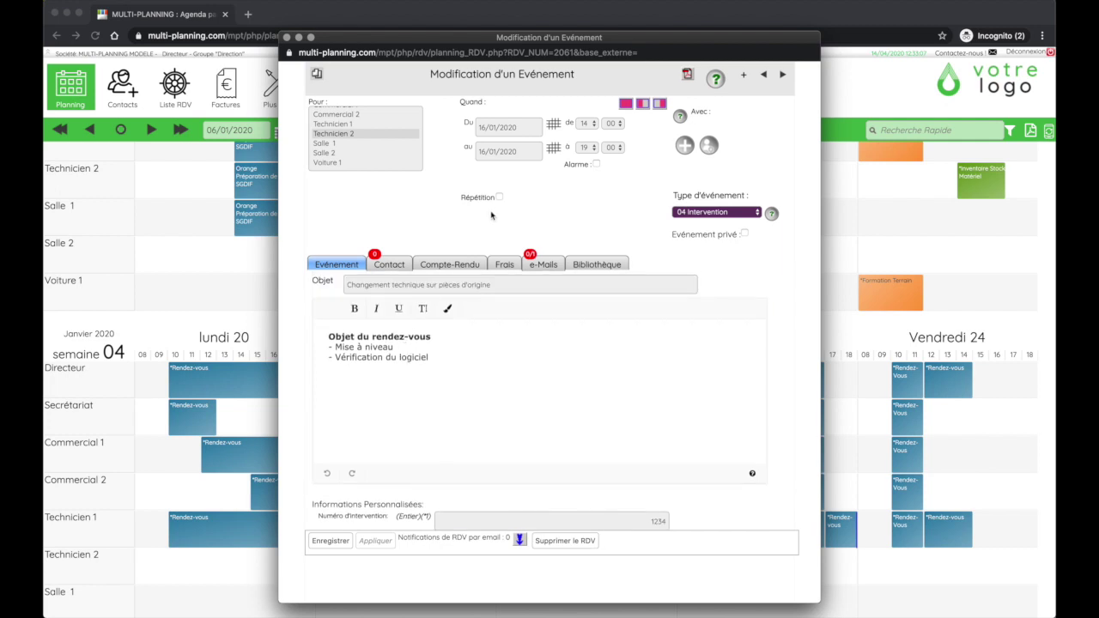
pyautogui.click(390, 266)
pyautogui.click(341, 266)
pyautogui.click(395, 266)
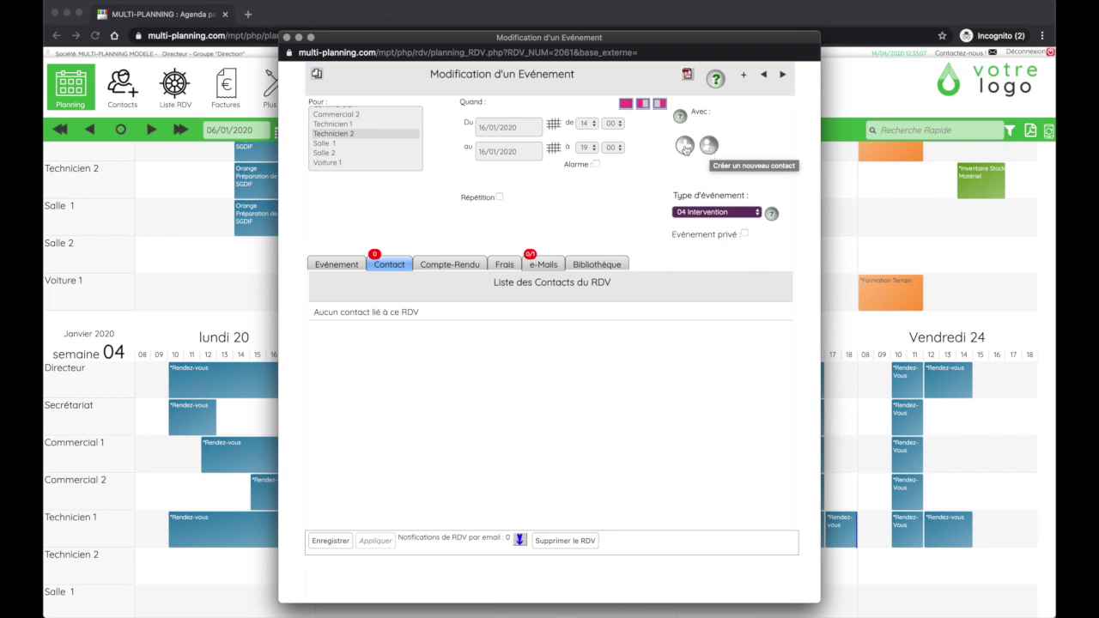
pyautogui.click(684, 145)
# Search contacts for 'bou' and link the first Bouygues Telecom result to the event
pyautogui.click(434, 210)
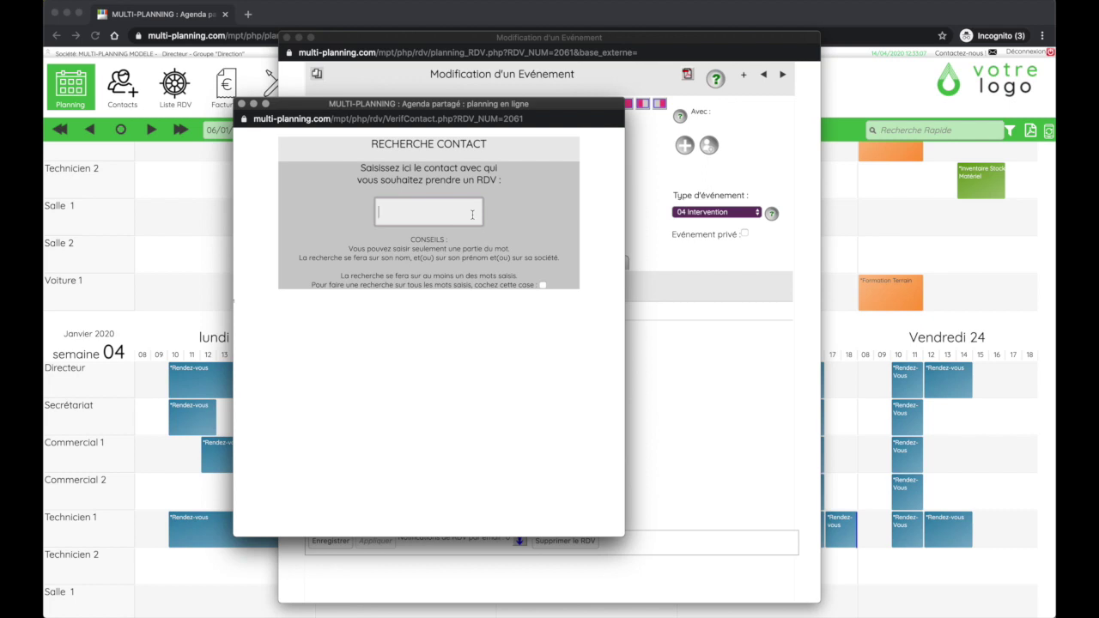
pyautogui.write('bou')
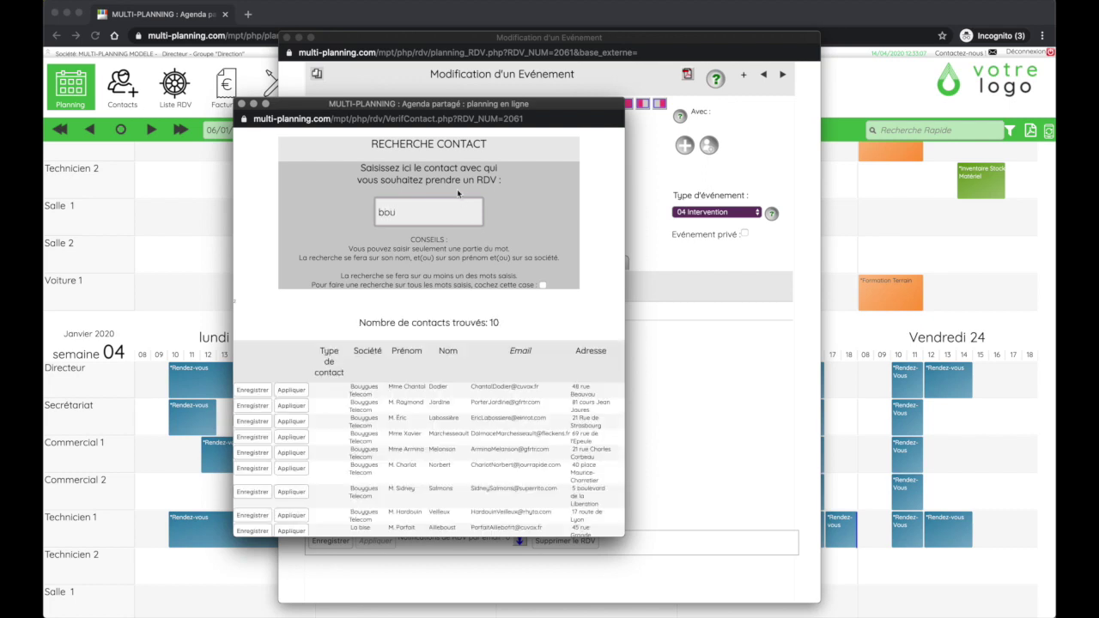
pyautogui.scroll(-1, 338, 447)
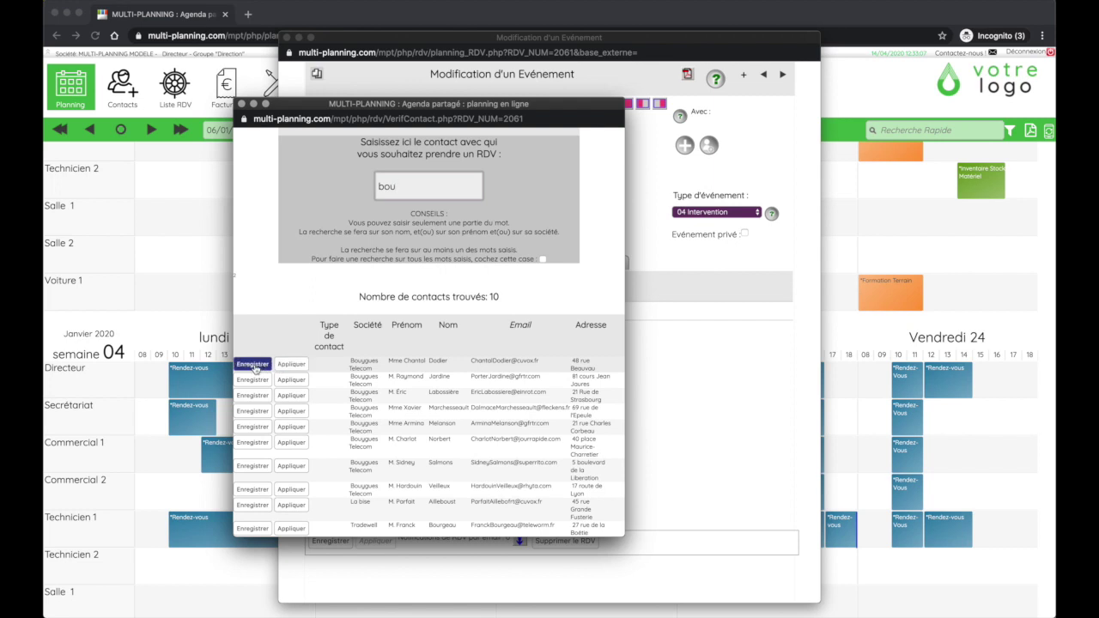
pyautogui.click(253, 366)
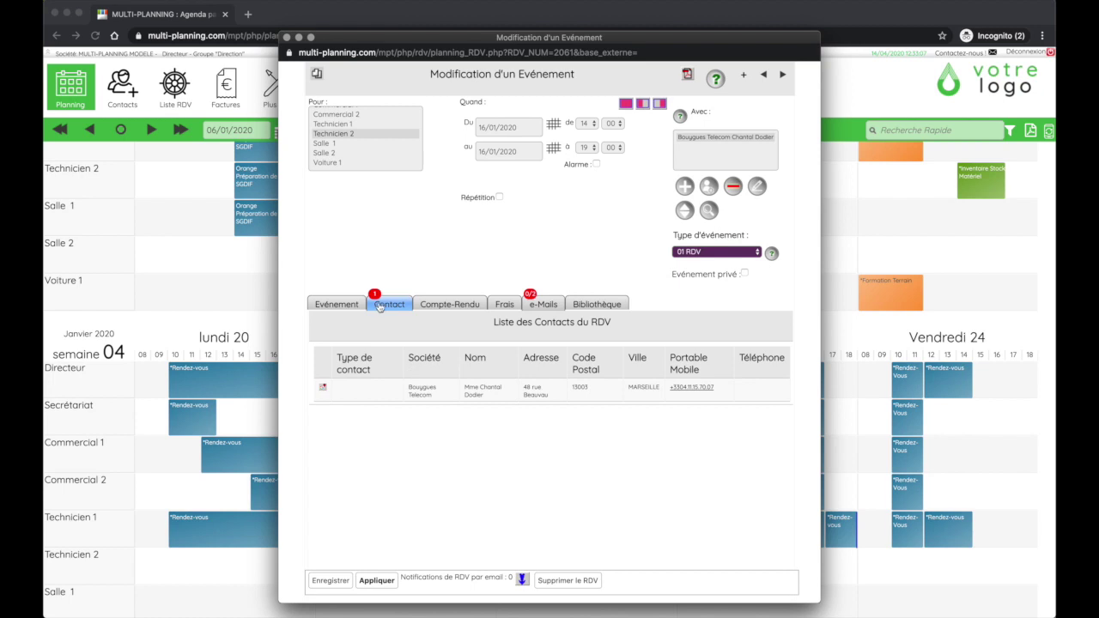
# Look at the Compte-Rendu report section, then show the Frais expenses table with its 0.00 total
pyautogui.click(455, 308)
pyautogui.click(338, 308)
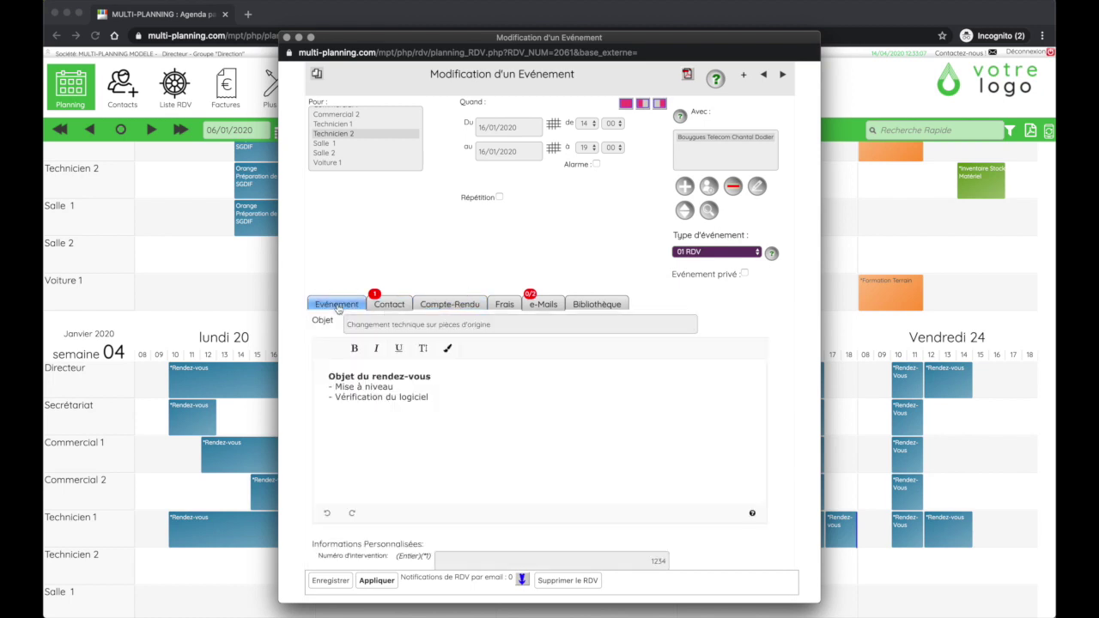
pyautogui.click(431, 304)
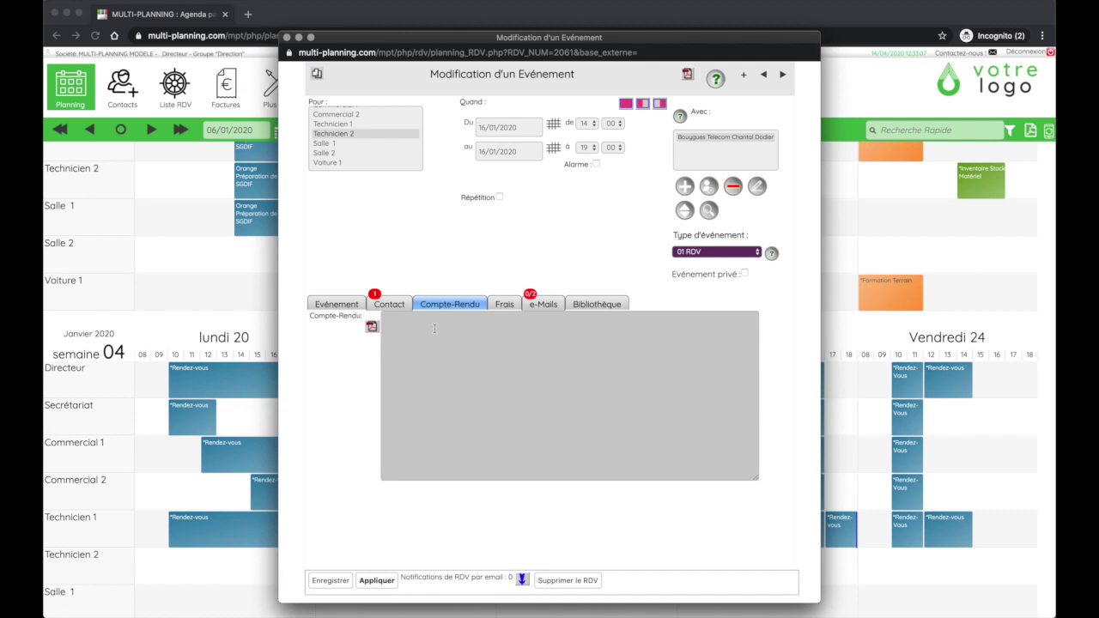
pyautogui.click(433, 328)
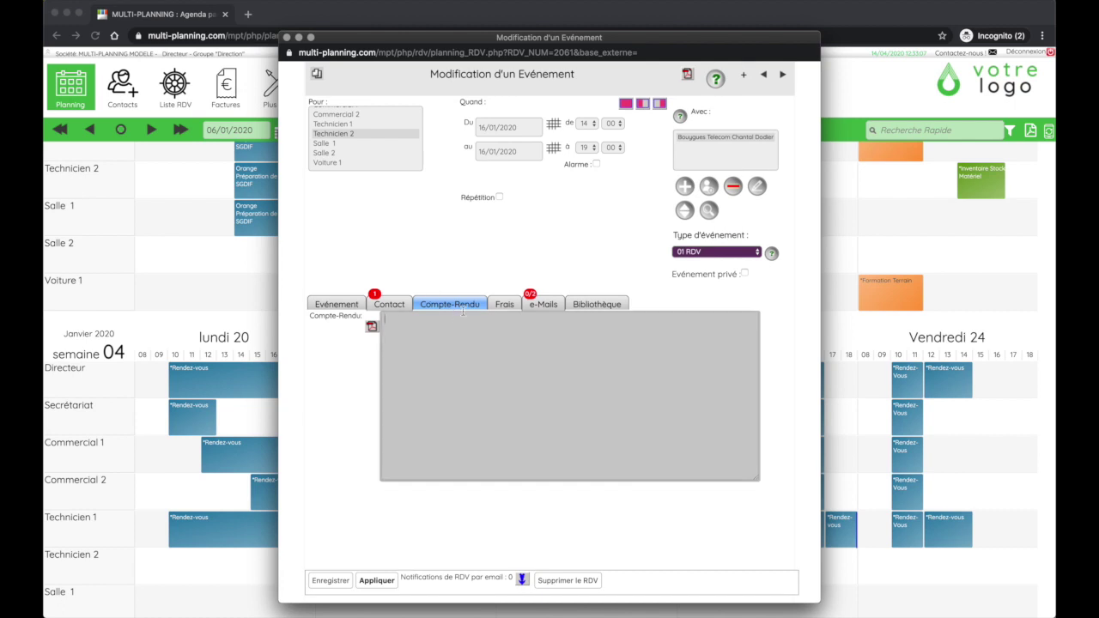
pyautogui.click(499, 306)
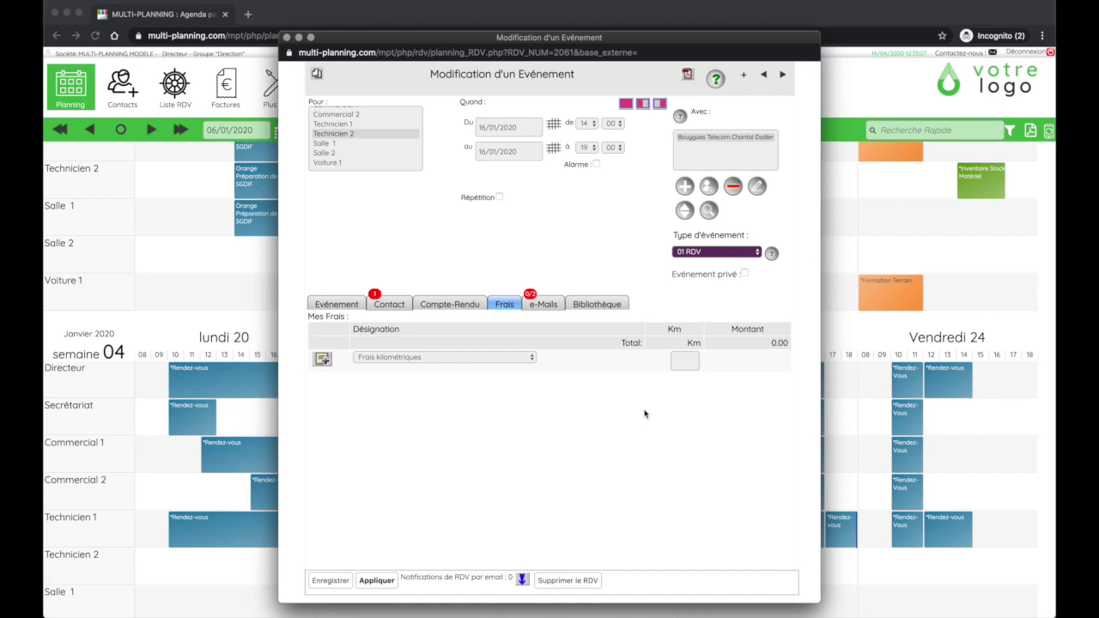
# Record a 10 Km mileage expense (3.00 €) and tick the technician as e-mail recipient
pyautogui.click(687, 353)
pyautogui.write('1')
pyautogui.click(322, 360)
pyautogui.click(452, 379)
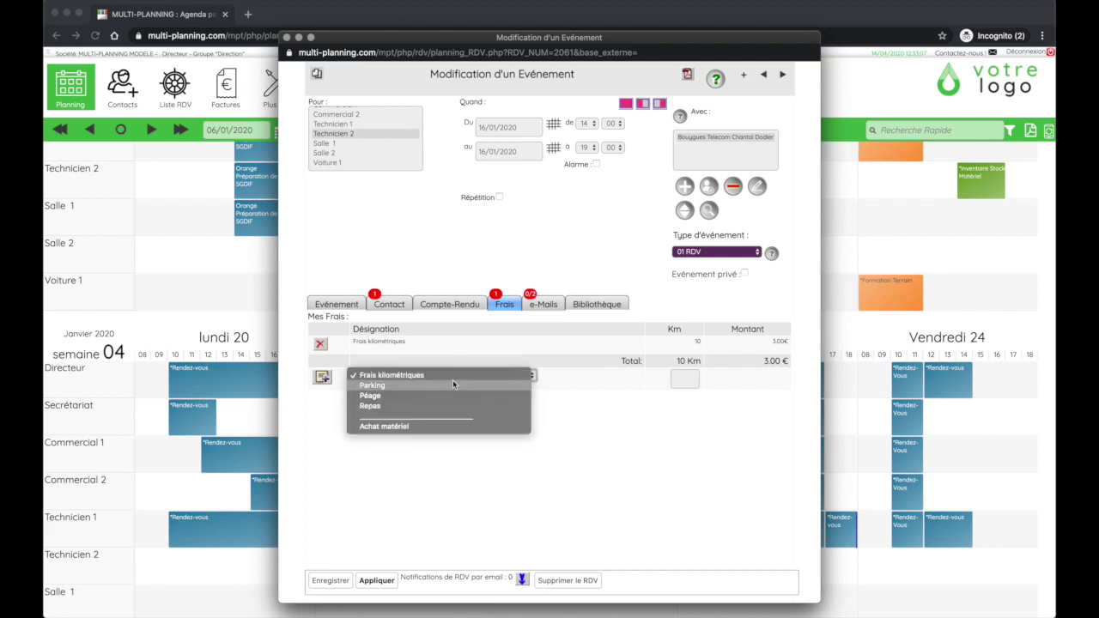
pyautogui.click(652, 443)
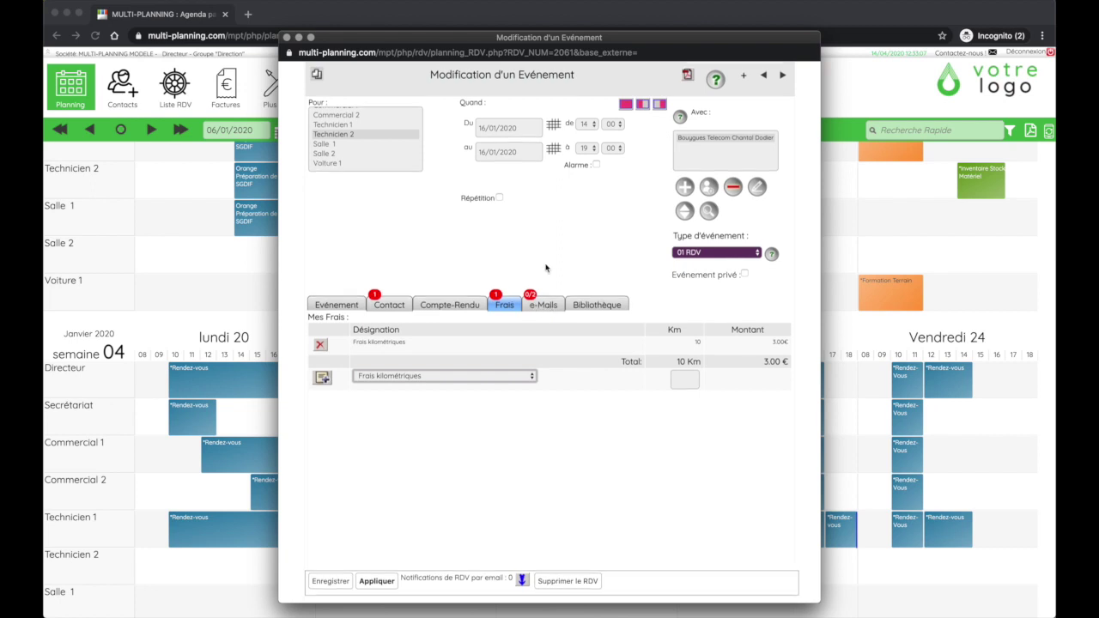
pyautogui.click(541, 305)
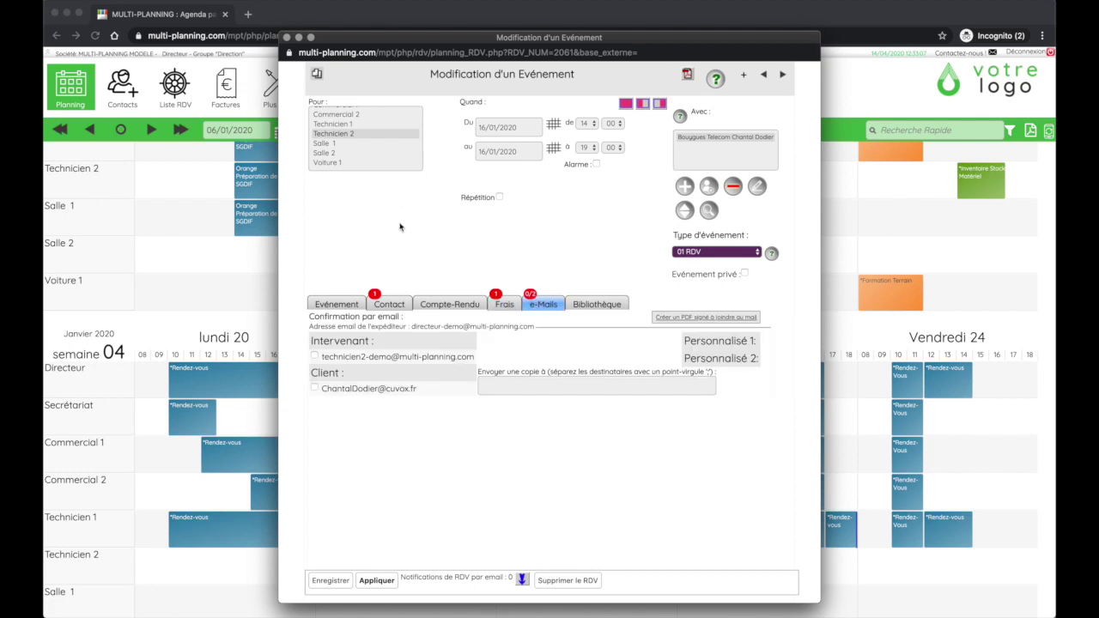
pyautogui.click(337, 356)
# Tick Technicien 2 and the client for e-mail confirmation, leaving copy recipients empty; view the file library
pyautogui.click(314, 356)
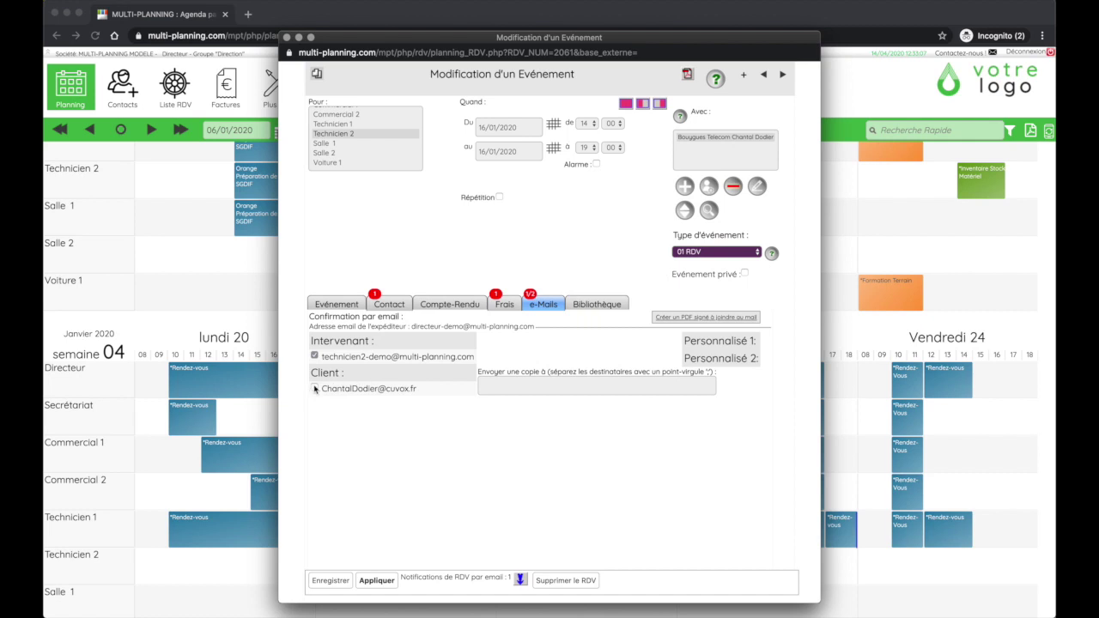
pyautogui.click(314, 388)
pyautogui.click(515, 389)
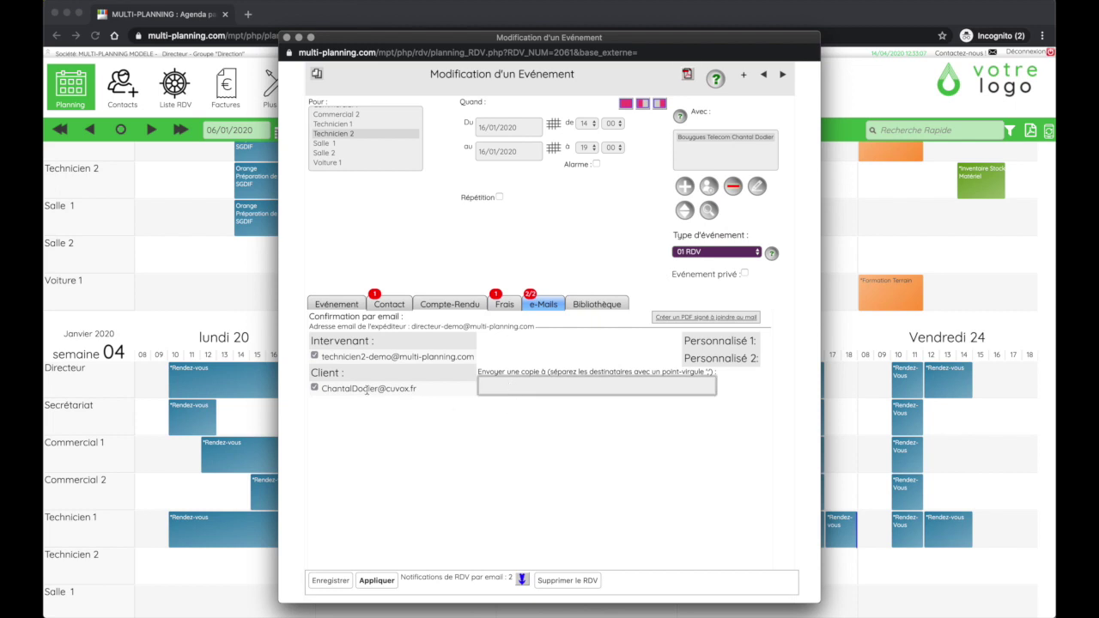
pyautogui.click(324, 389)
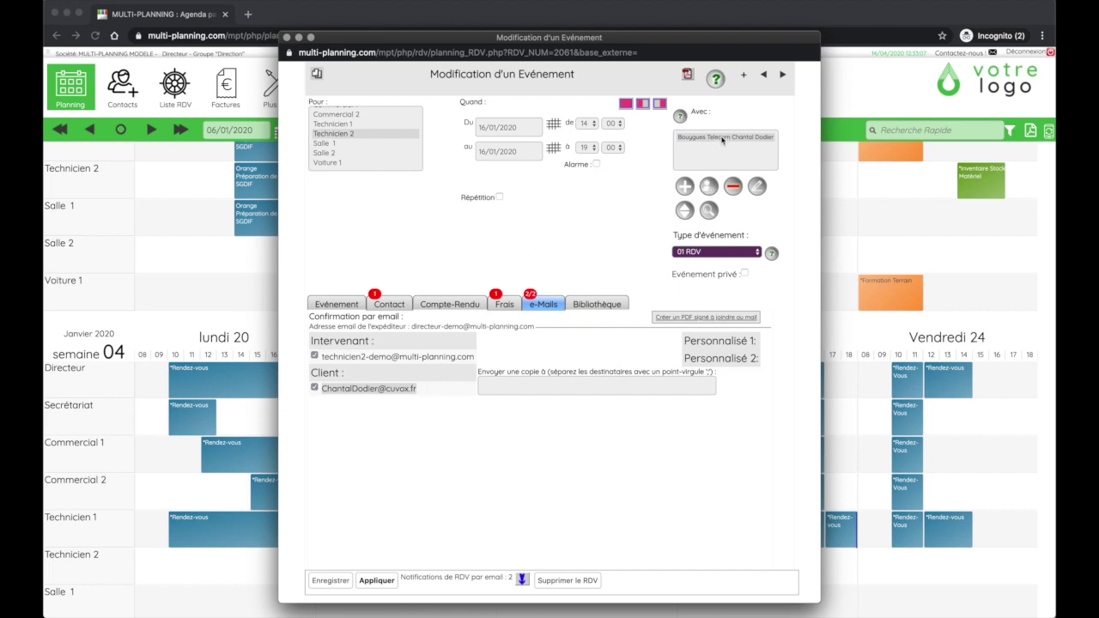
pyautogui.click(592, 307)
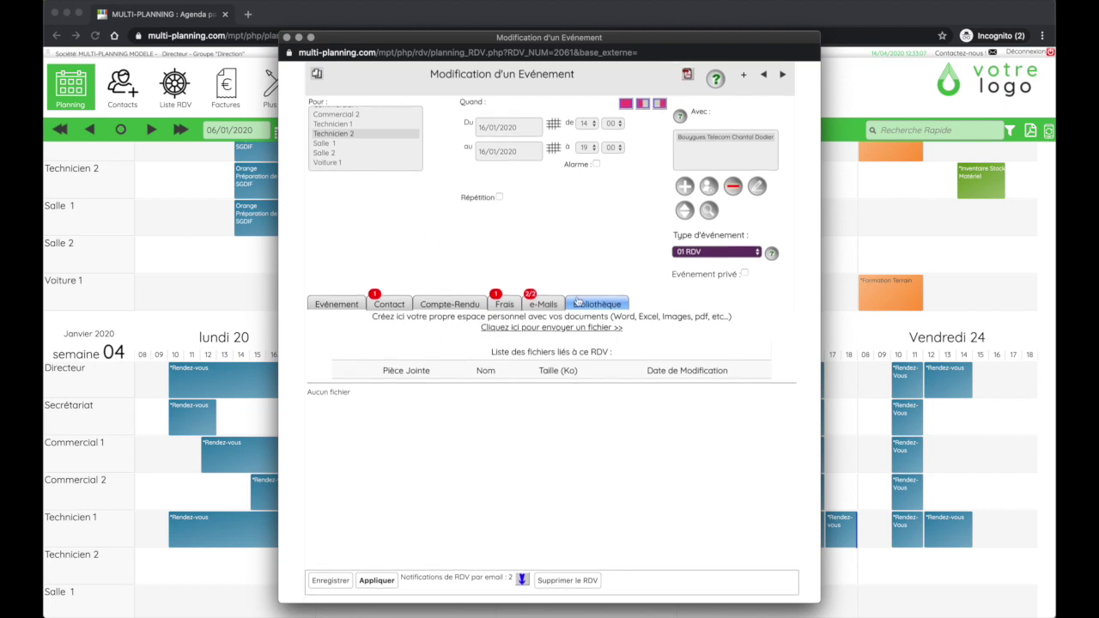
pyautogui.click(542, 303)
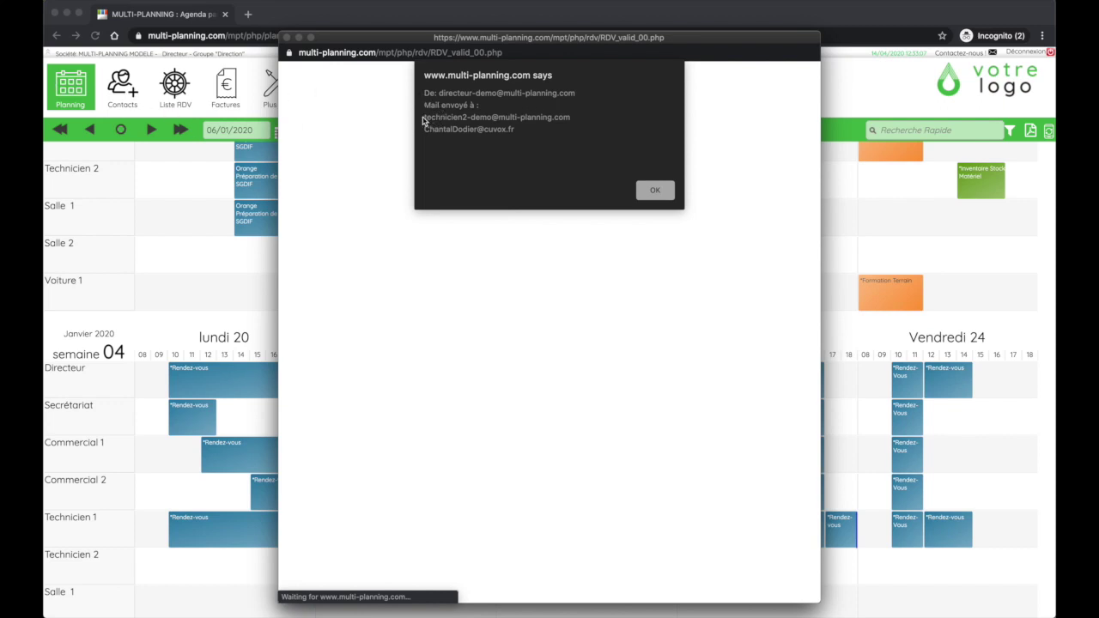
# Dismiss the mail-sent notice and save the event, closing its editing form
pyautogui.click(655, 190)
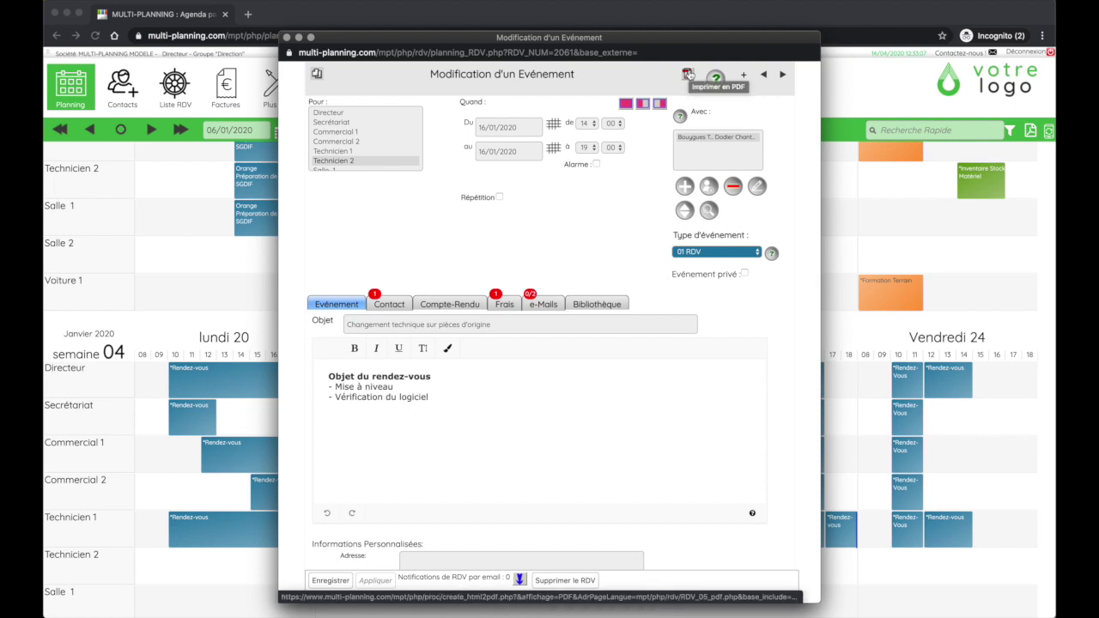
pyautogui.click(330, 581)
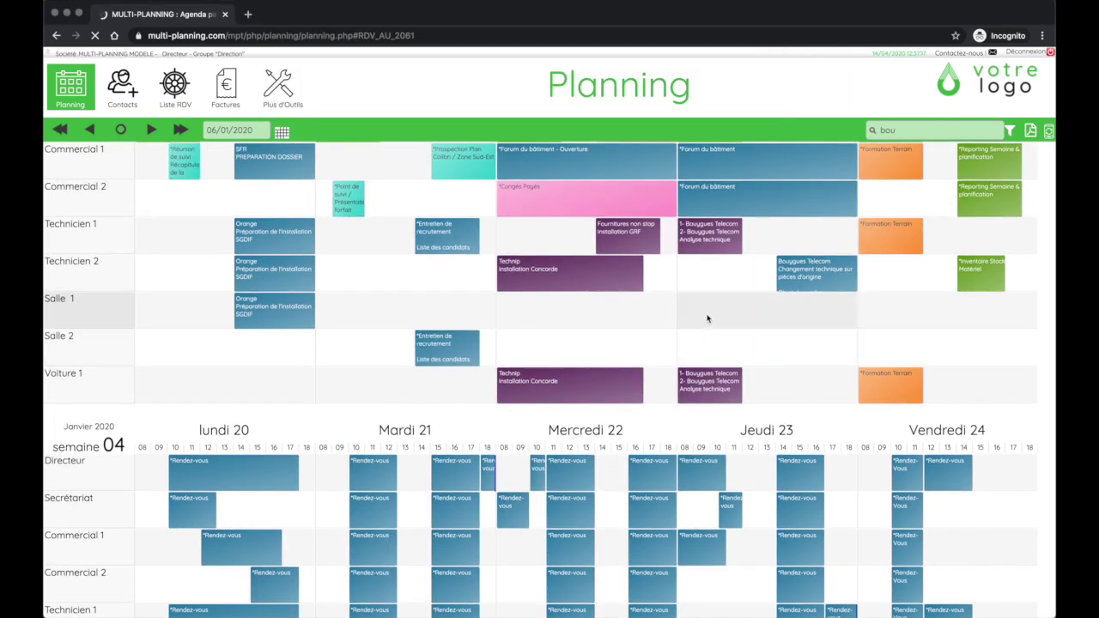
# Reopen the Bouygues Telecom event, change its type to 04 Intervention, and save it
pyautogui.moveTo(807, 276)
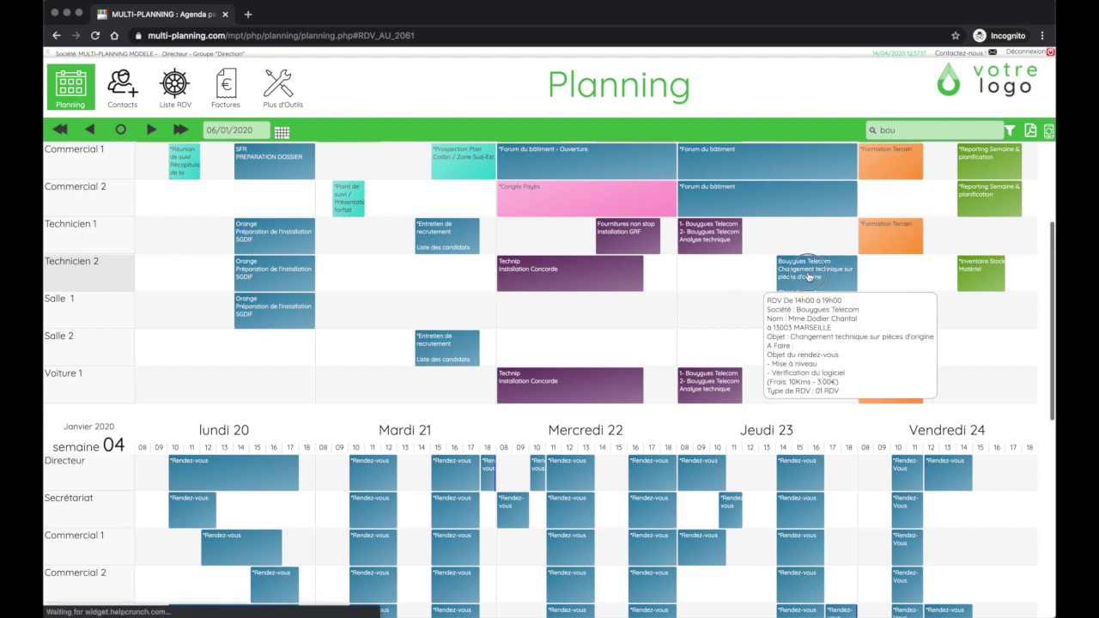
pyautogui.click(808, 274)
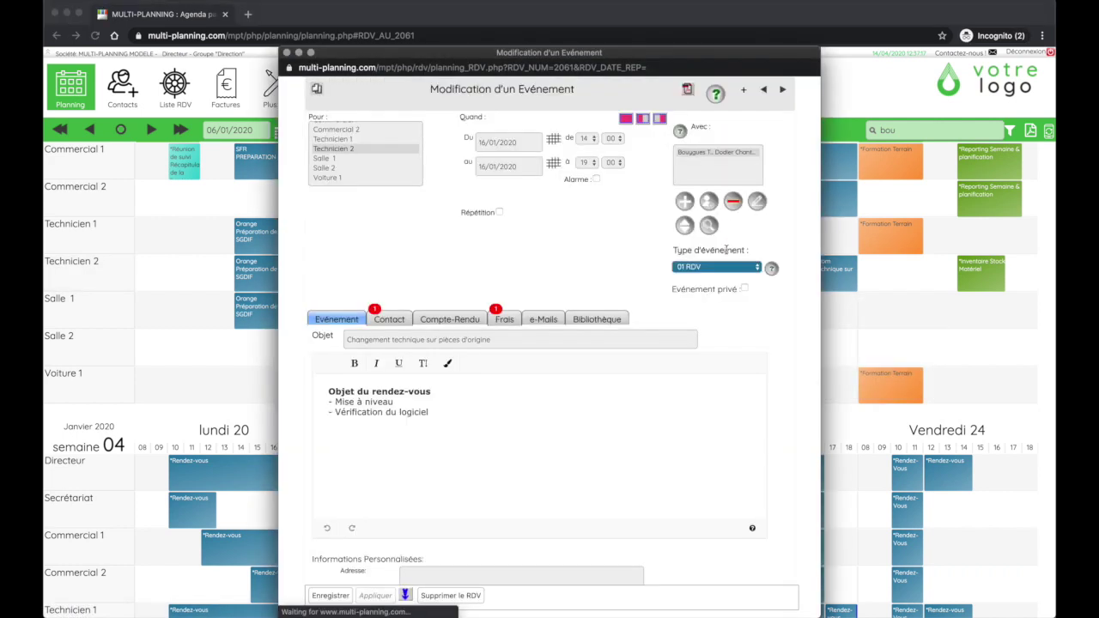
pyautogui.click(730, 273)
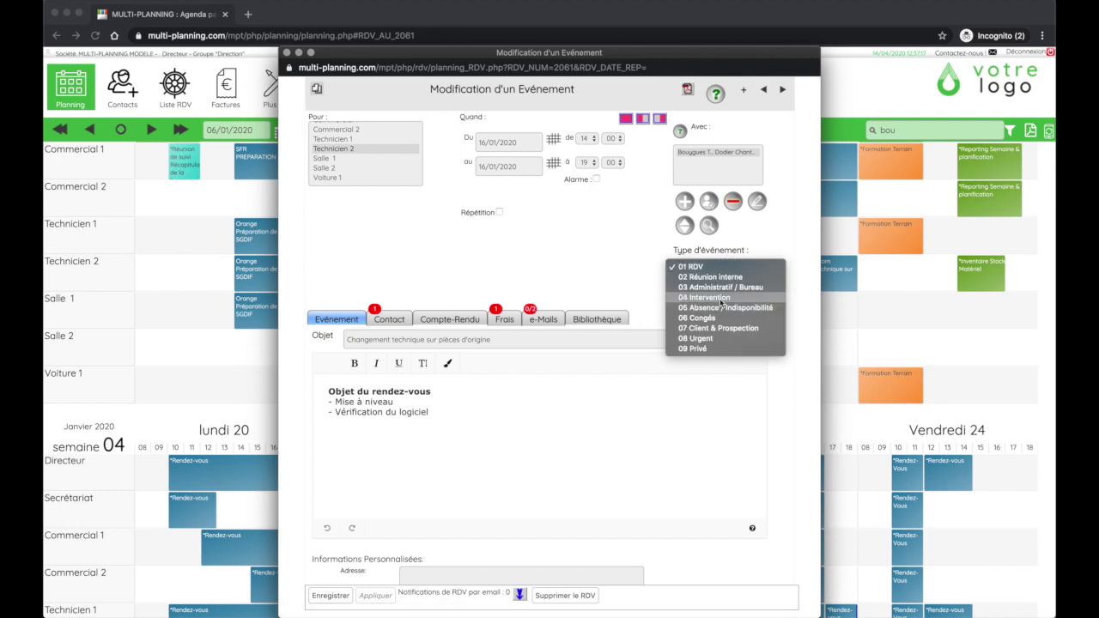
pyautogui.click(583, 356)
pyautogui.click(344, 595)
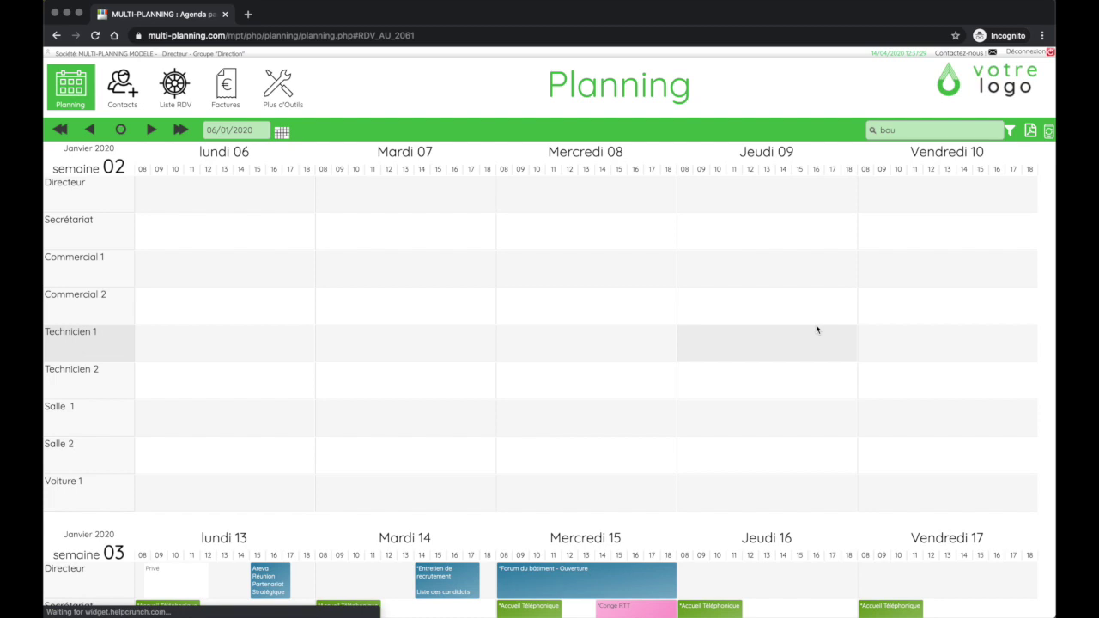
# Drag the Bouygues Telecom intervention into Technicien 1's row on Thursday 16, 14h00–19h00
pyautogui.scroll(-1, 809, 309)
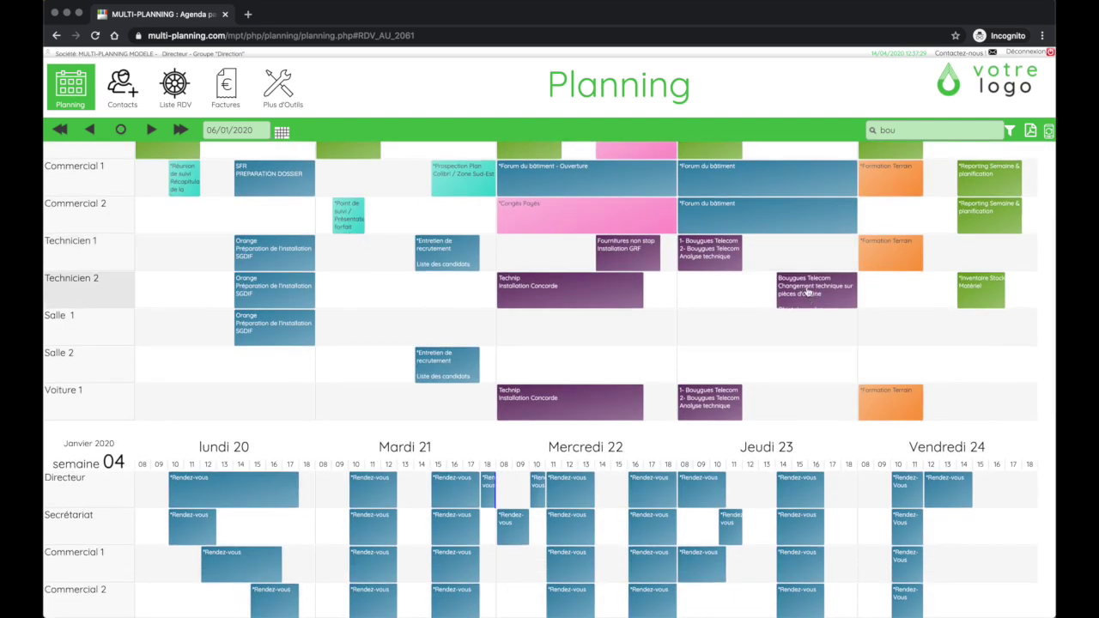
pyautogui.moveTo(807, 293)
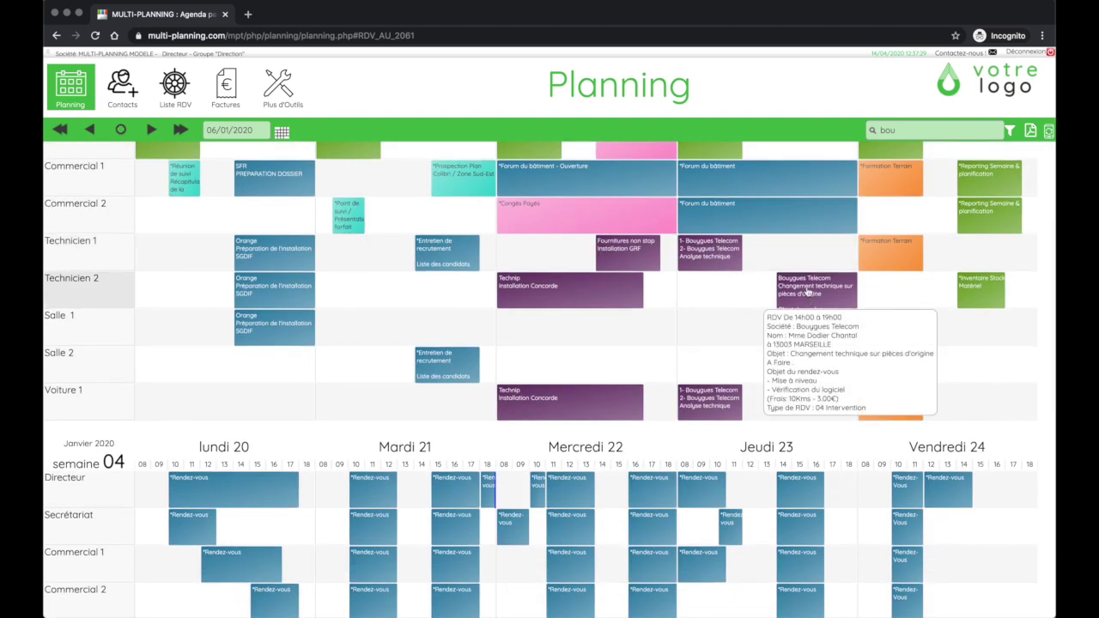
pyautogui.scroll(2, 807, 293)
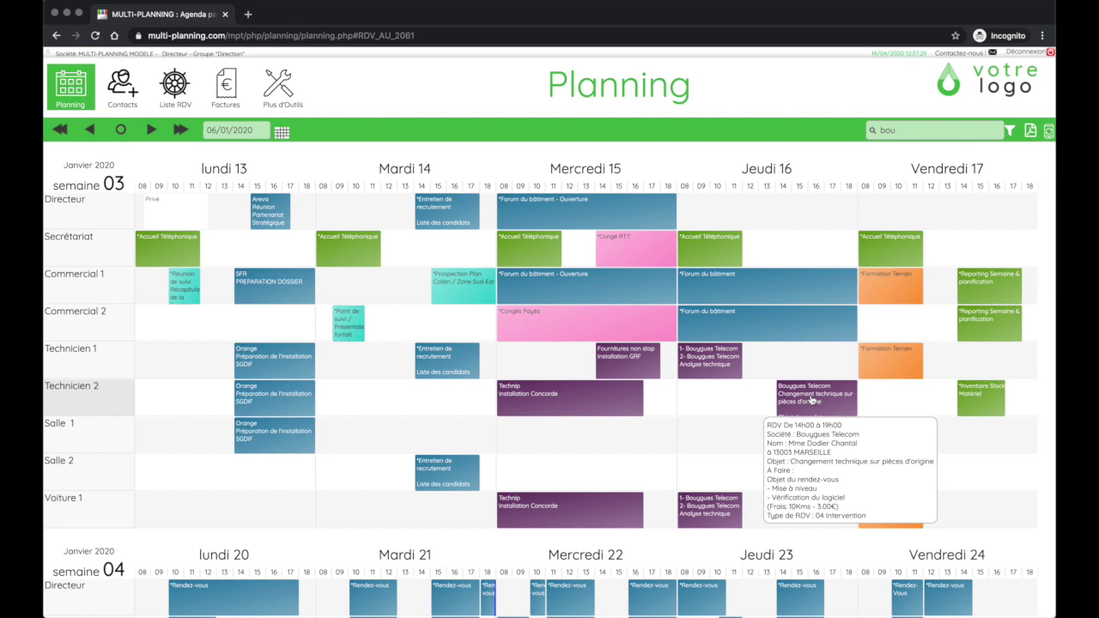
pyautogui.moveTo(811, 400); pyautogui.dragTo(719, 403)
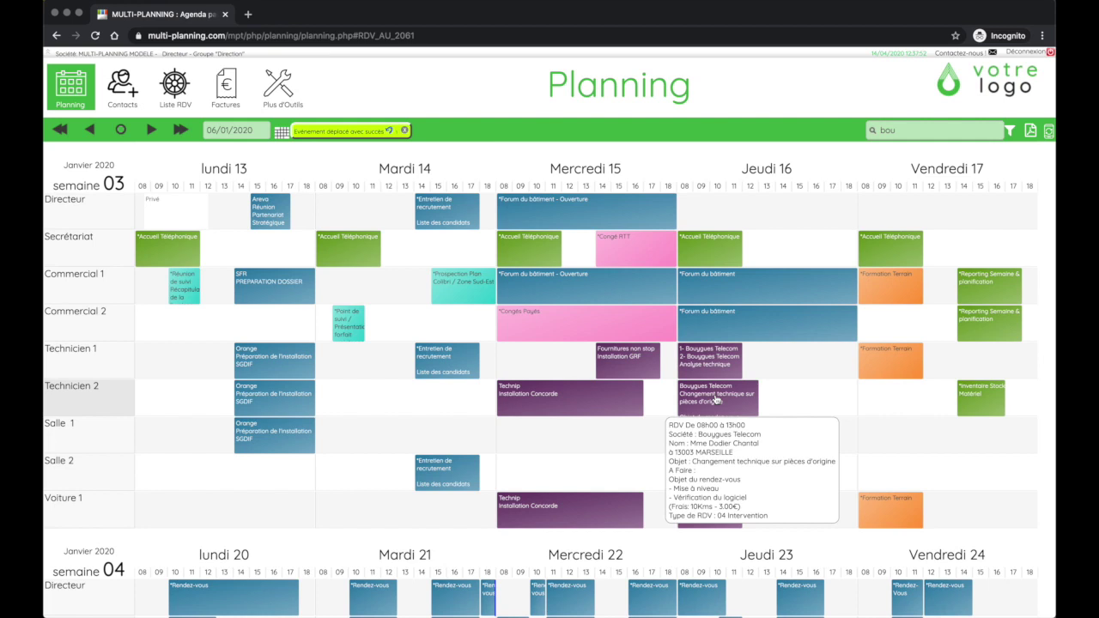
pyautogui.moveTo(717, 400); pyautogui.dragTo(822, 365)
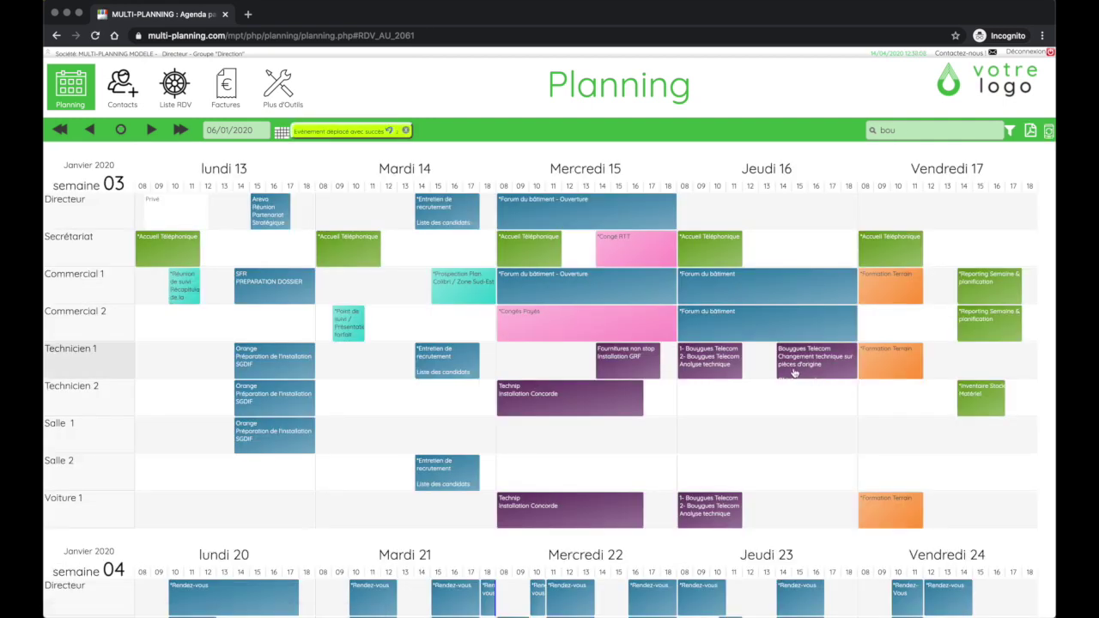
pyautogui.moveTo(794, 372)
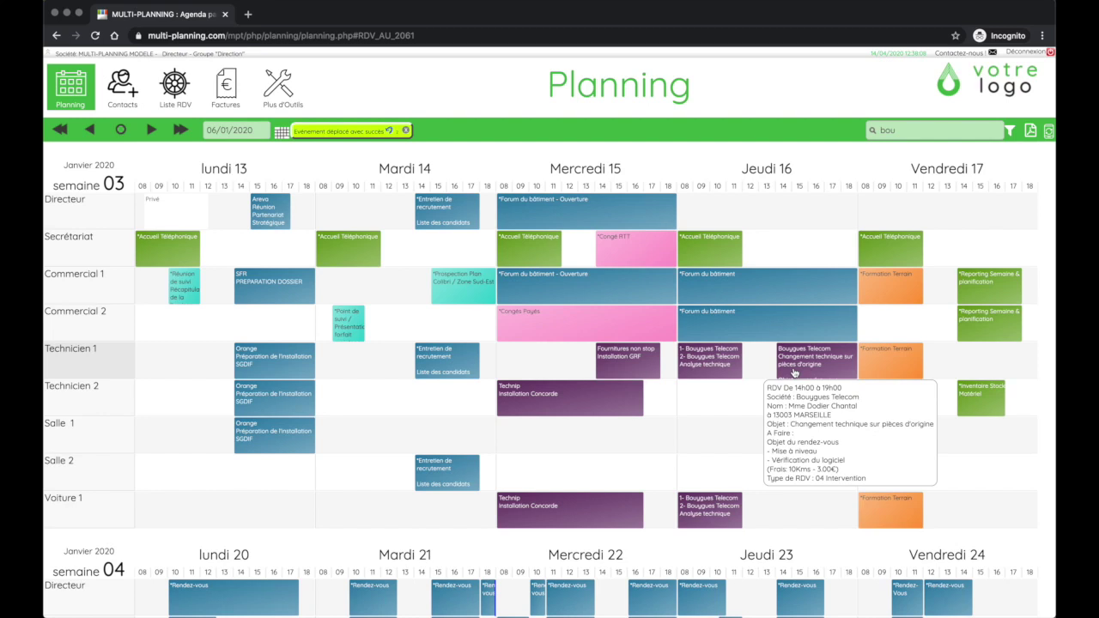
# Assign the Bouygues Telecom intervention to both Technicien 1 and Technicien 2 and save
pyautogui.click(793, 372)
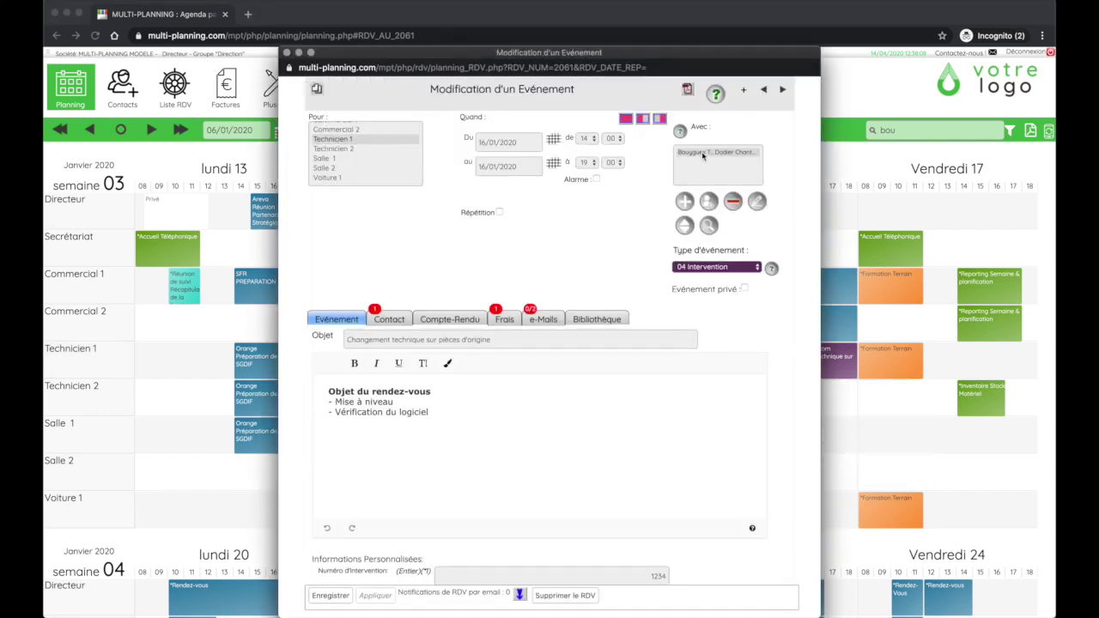
pyautogui.click(697, 154)
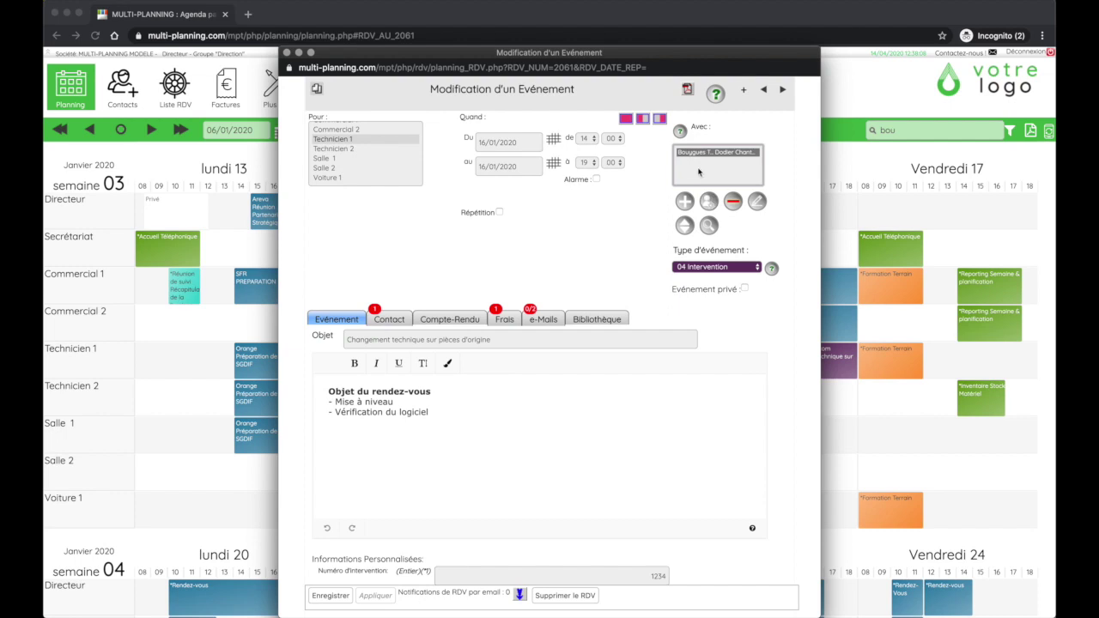
pyautogui.scroll(2, 347, 156)
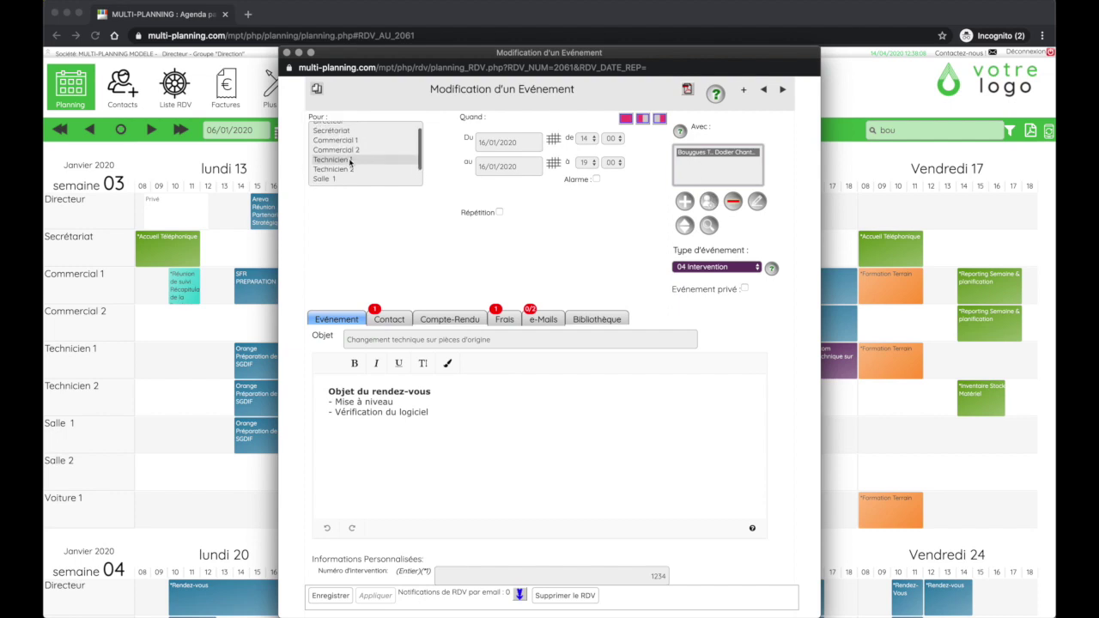
pyautogui.scroll(-2, 353, 163)
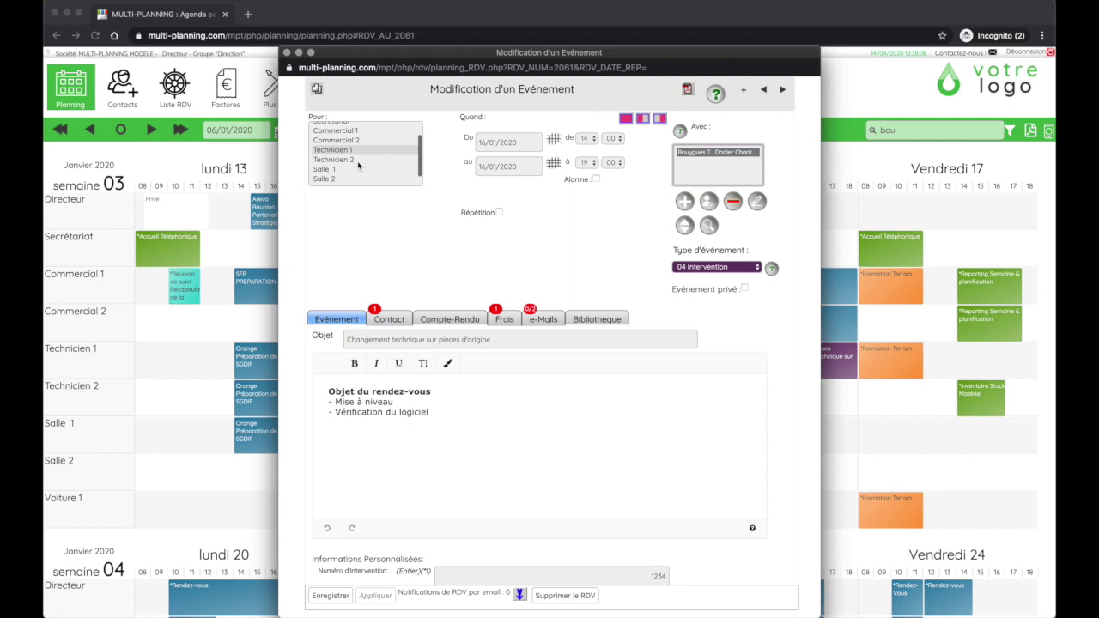
pyautogui.scroll(-1, 359, 163)
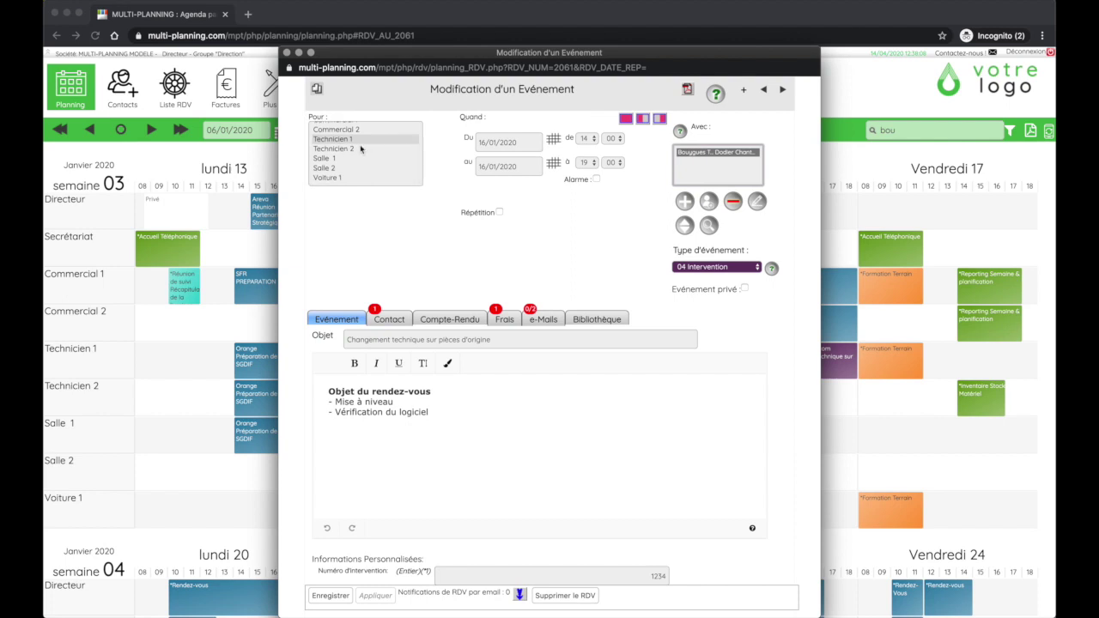
pyautogui.scroll(1, 356, 160)
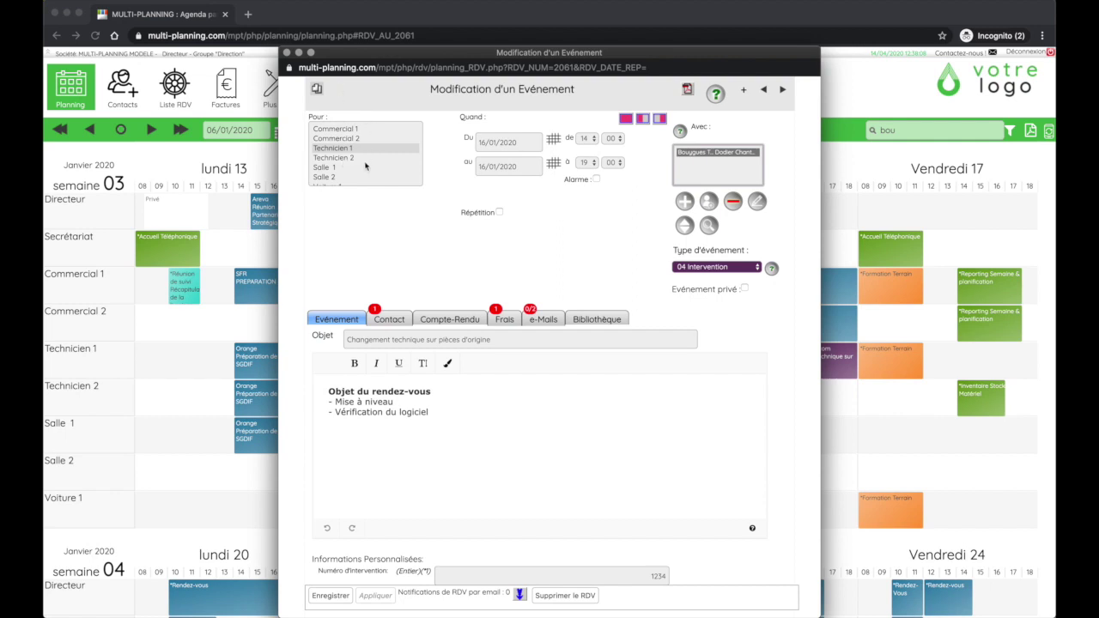
pyautogui.scroll(1, 336, 158)
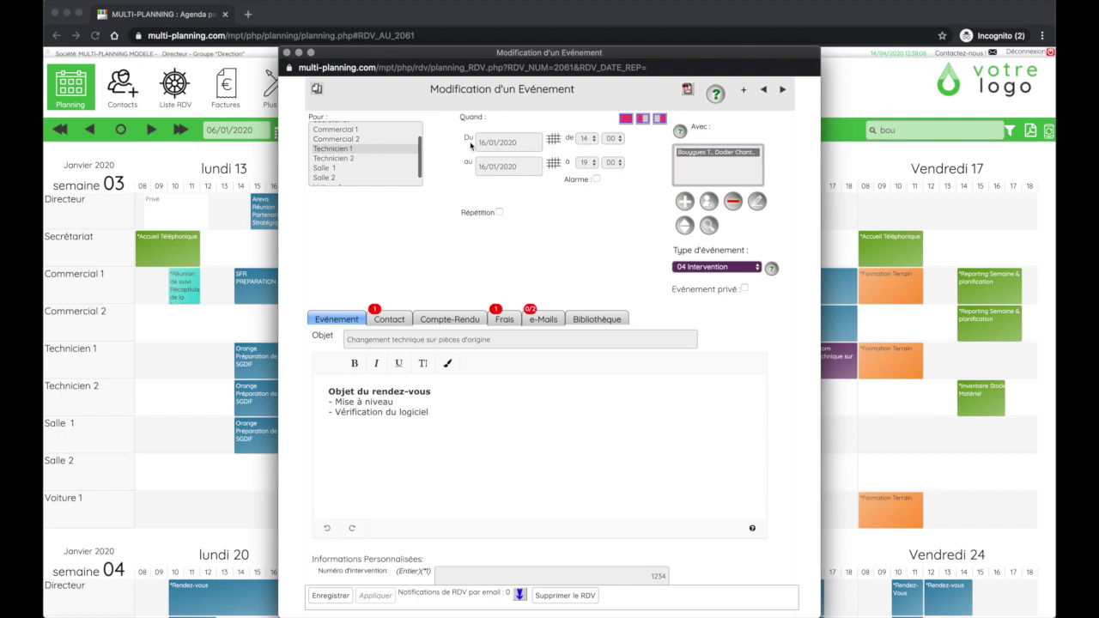
pyautogui.click(340, 151)
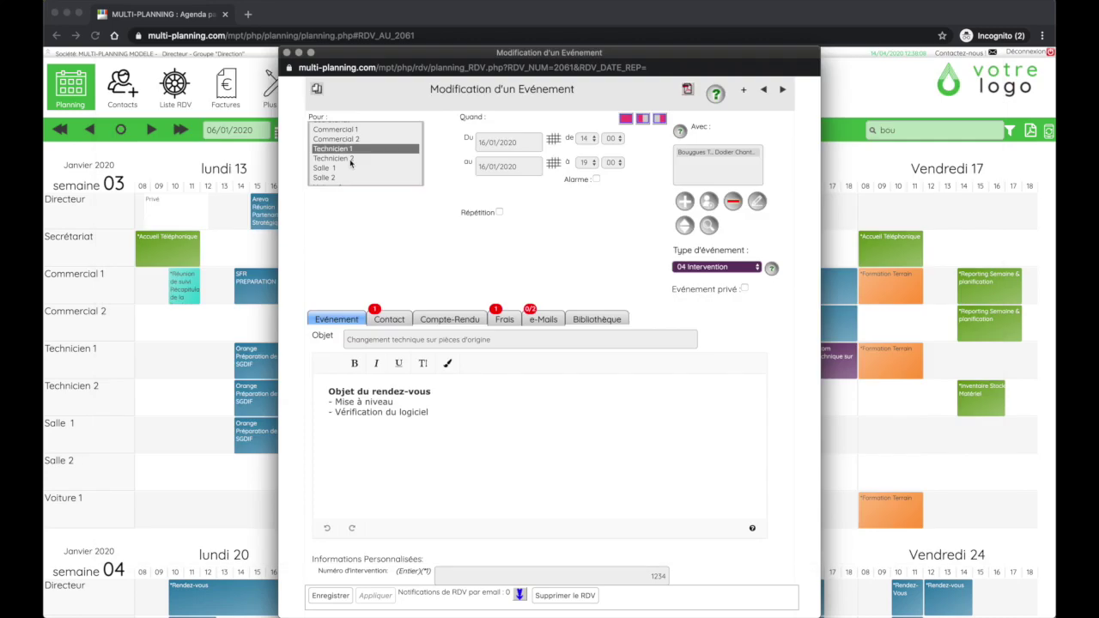
pyautogui.keyDown('super'); pyautogui.click(332, 162); pyautogui.keyUp('super')
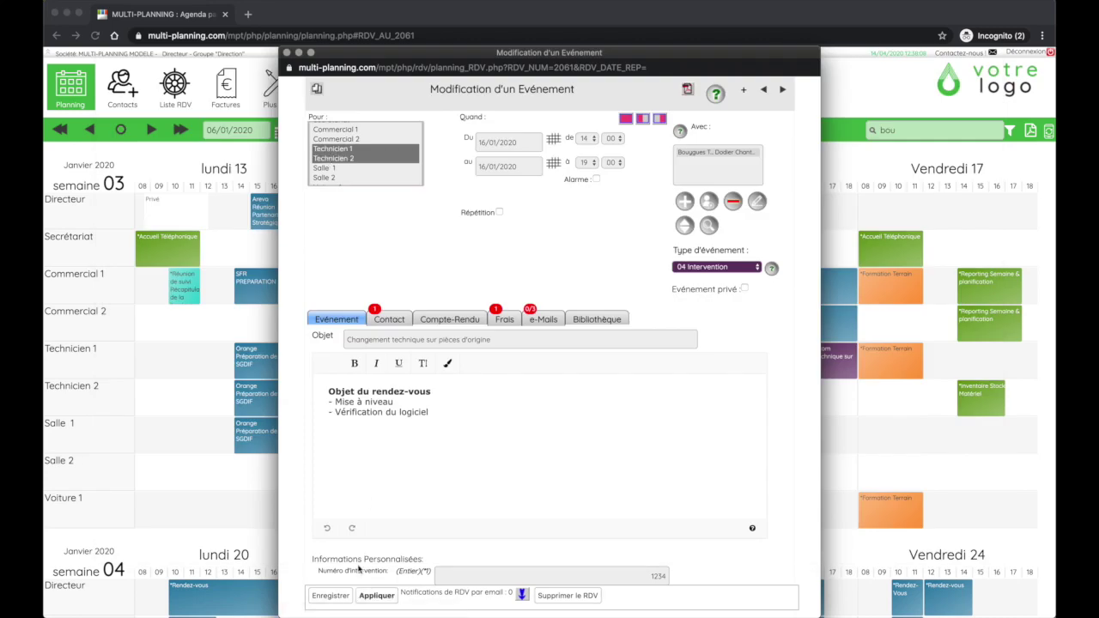
pyautogui.click(332, 601)
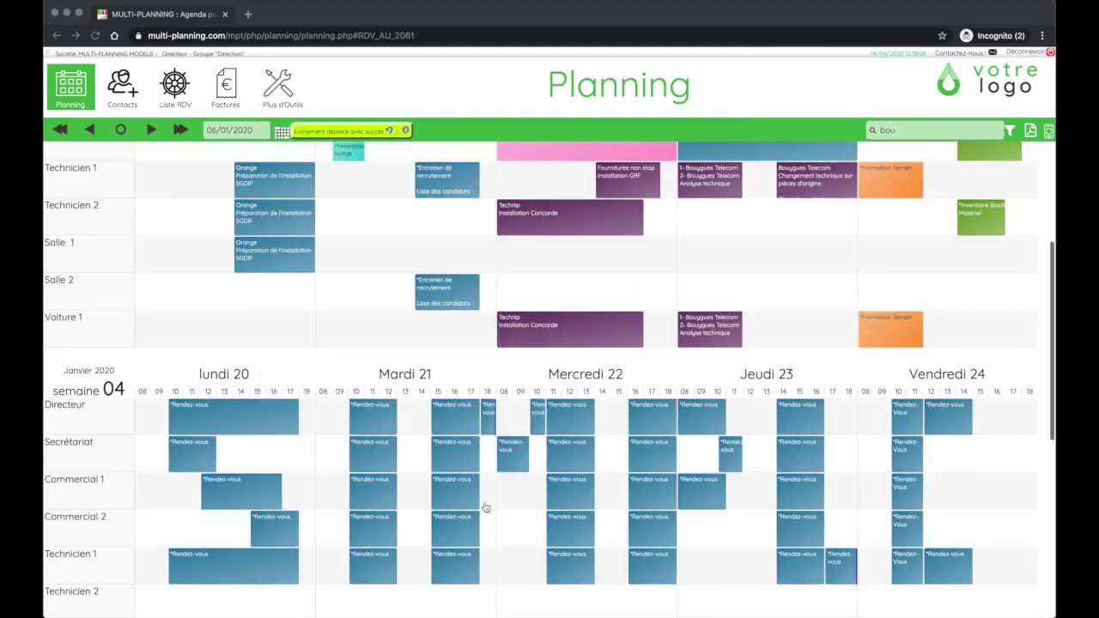
pyautogui.scroll(2, 817, 344)
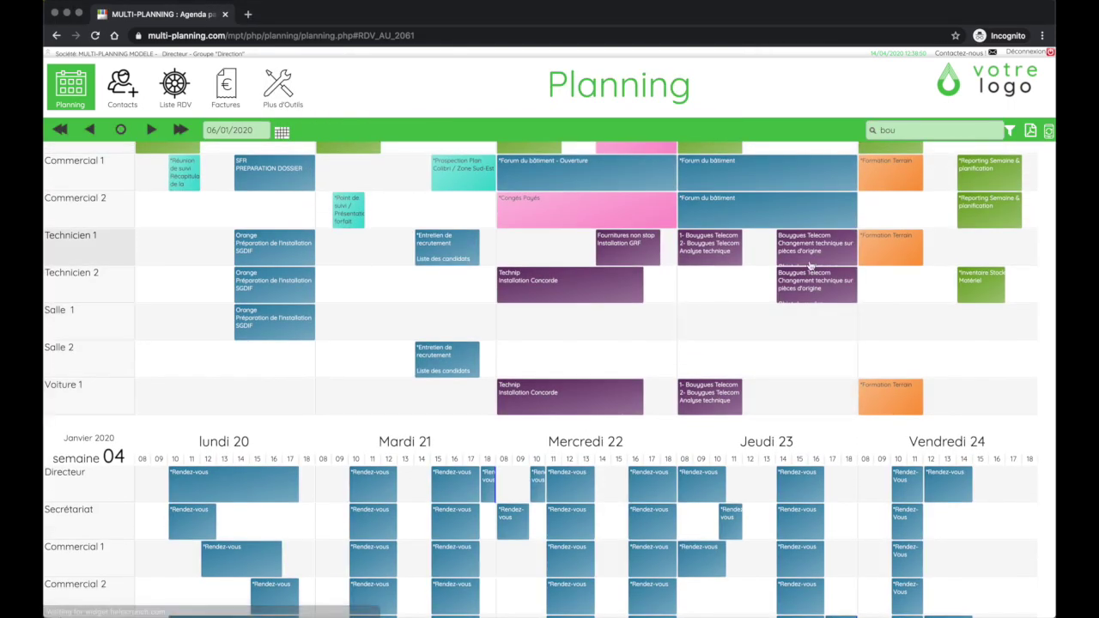
pyautogui.moveTo(810, 267)
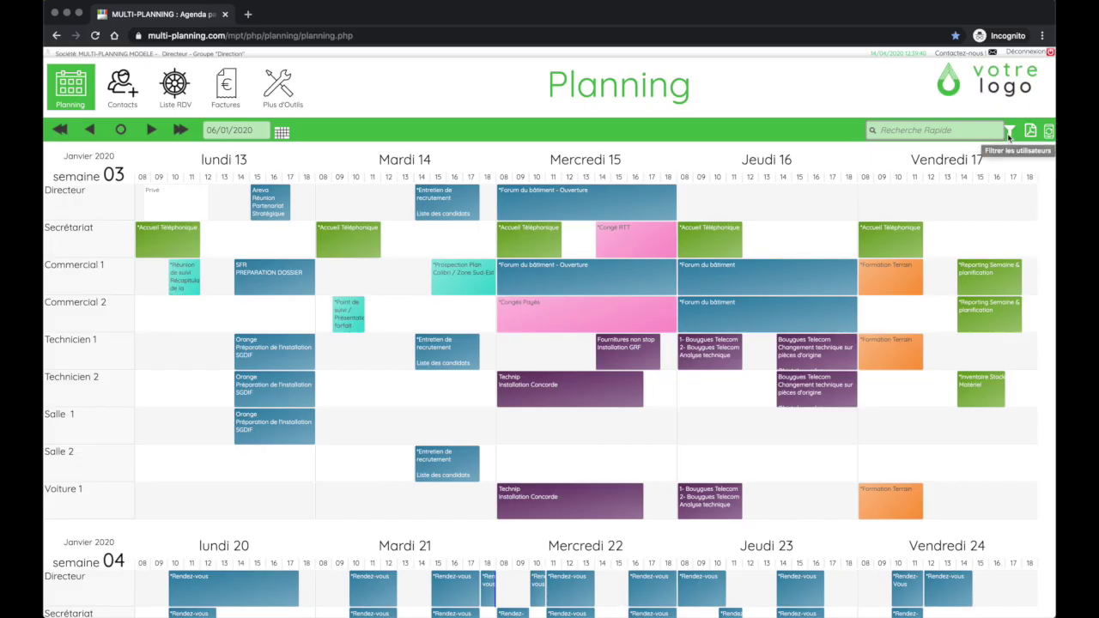
# Filter the planning to show only the Technicien group's users
pyautogui.click(1009, 132)
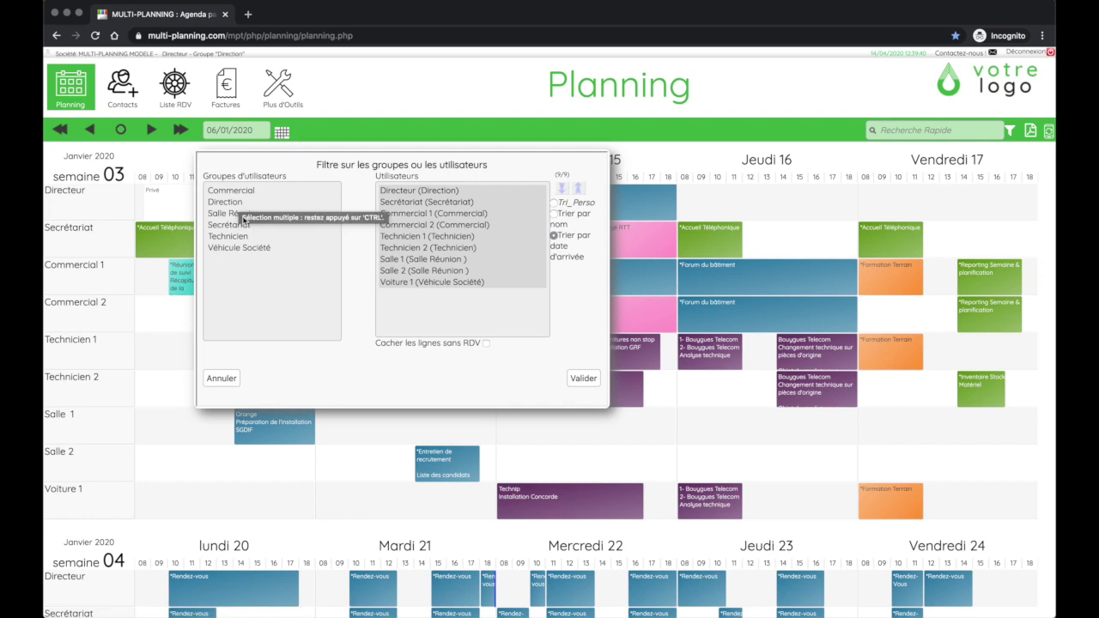
pyautogui.click(227, 236)
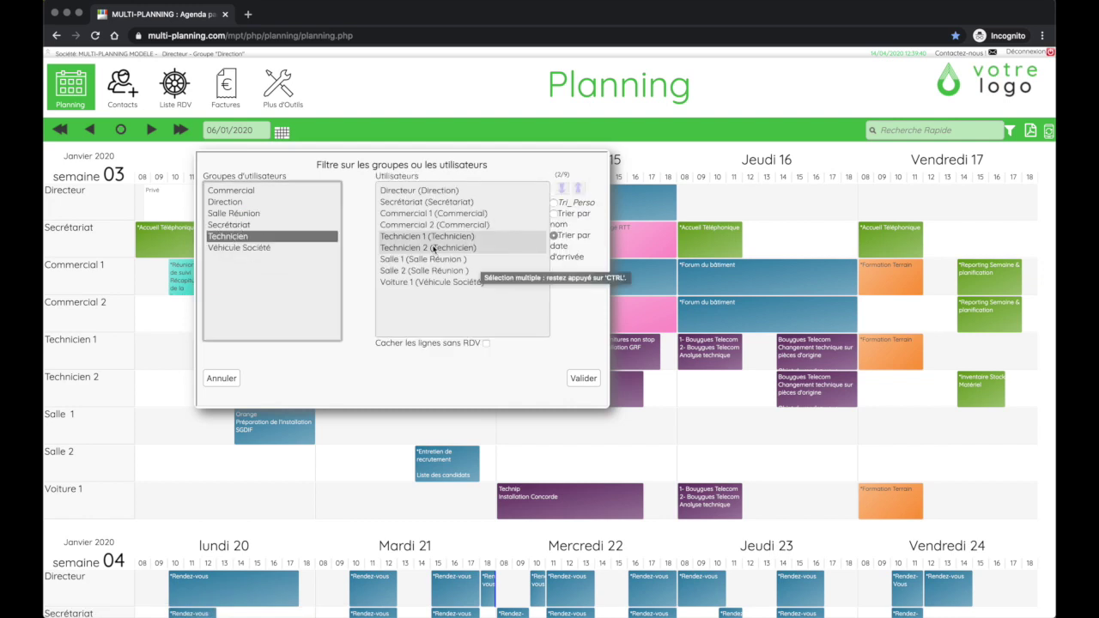
pyautogui.click(582, 379)
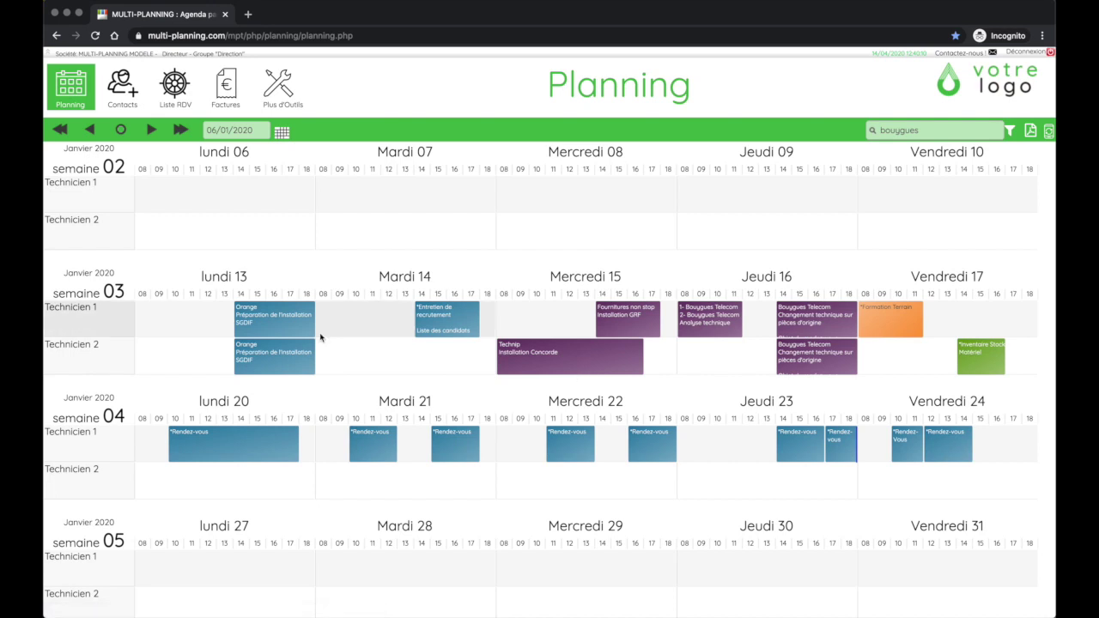
pyautogui.moveTo(90, 180)
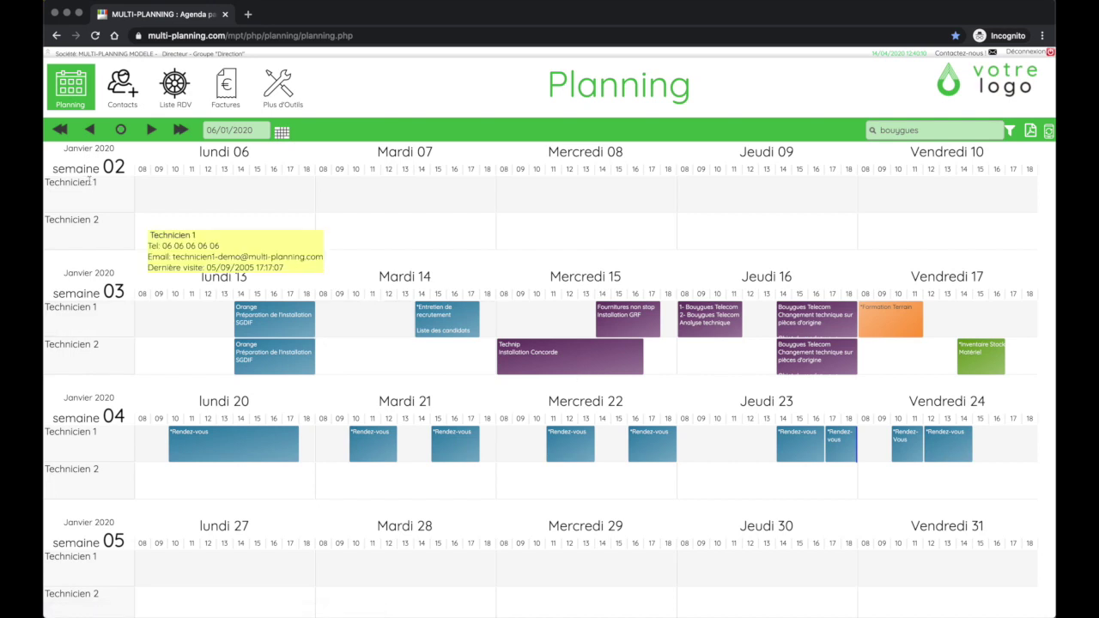
# Reset the filter to all users, listing Technicien 1 and 2 first
pyautogui.click(1011, 130)
pyautogui.click(421, 204)
pyautogui.press('super+a')
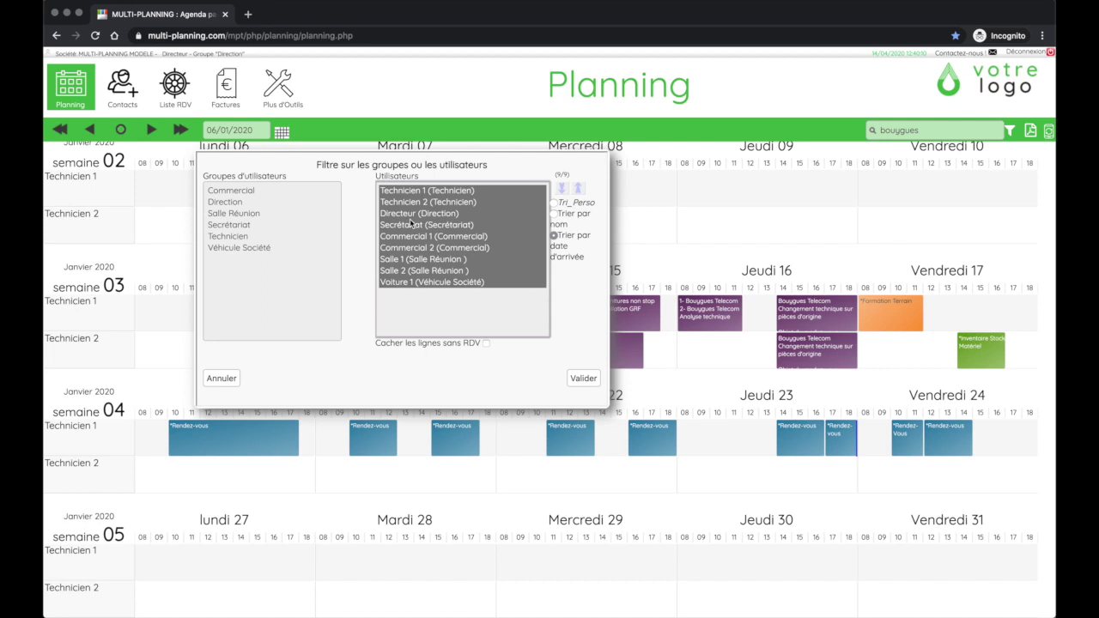
pyautogui.click(583, 378)
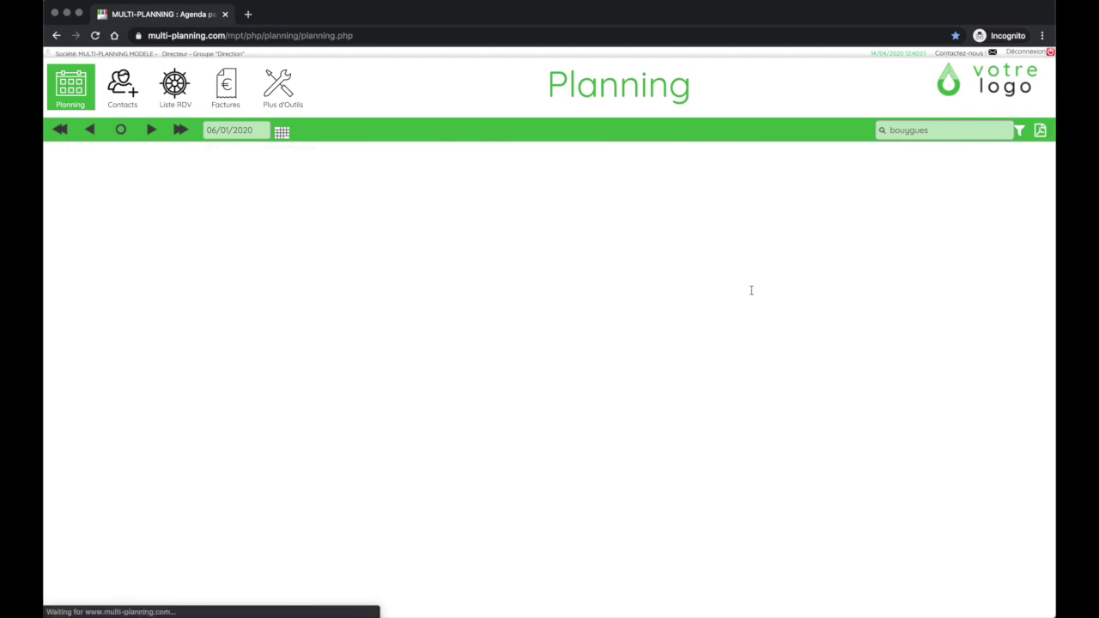
pyautogui.scroll(-4, 659, 435)
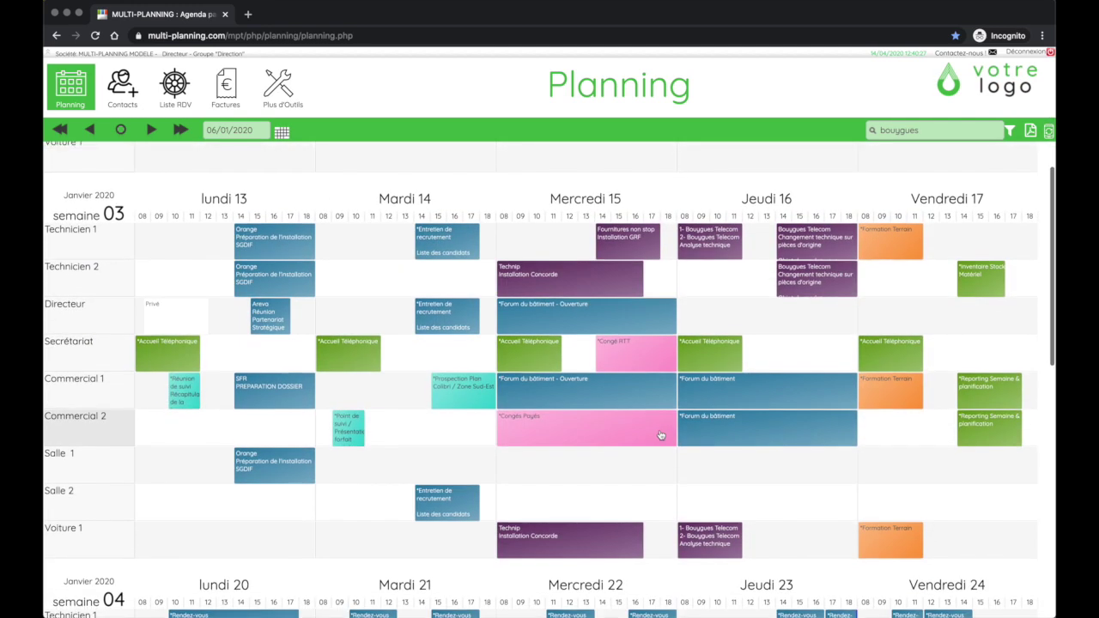
# Export the planning to the five-page PDF 568794.pdf and close the preview
pyautogui.scroll(-1, 659, 434)
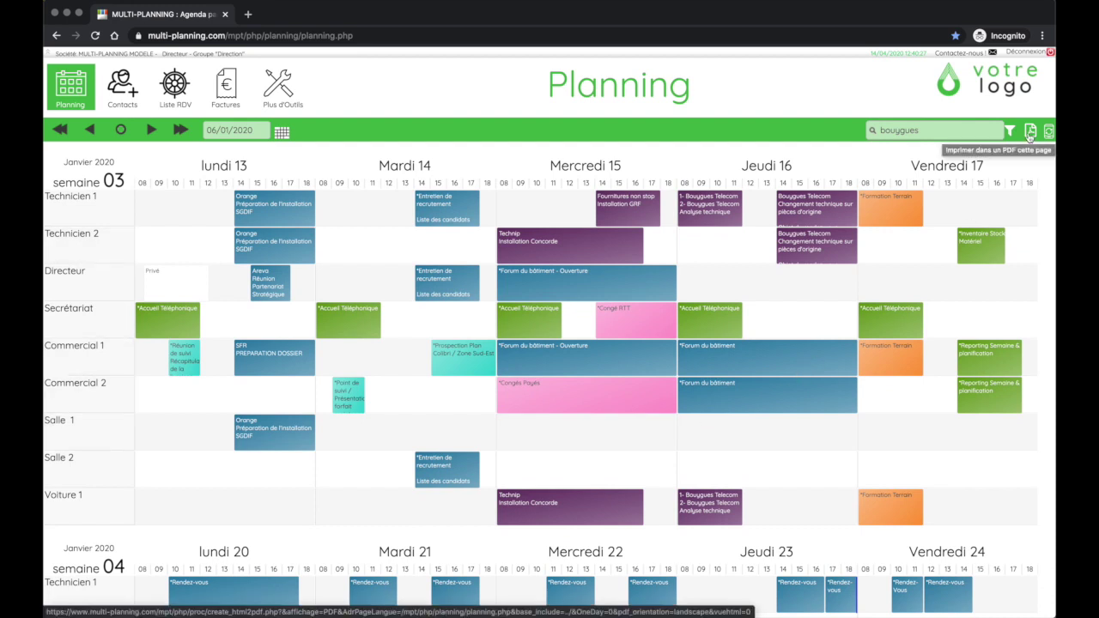
pyautogui.click(1029, 133)
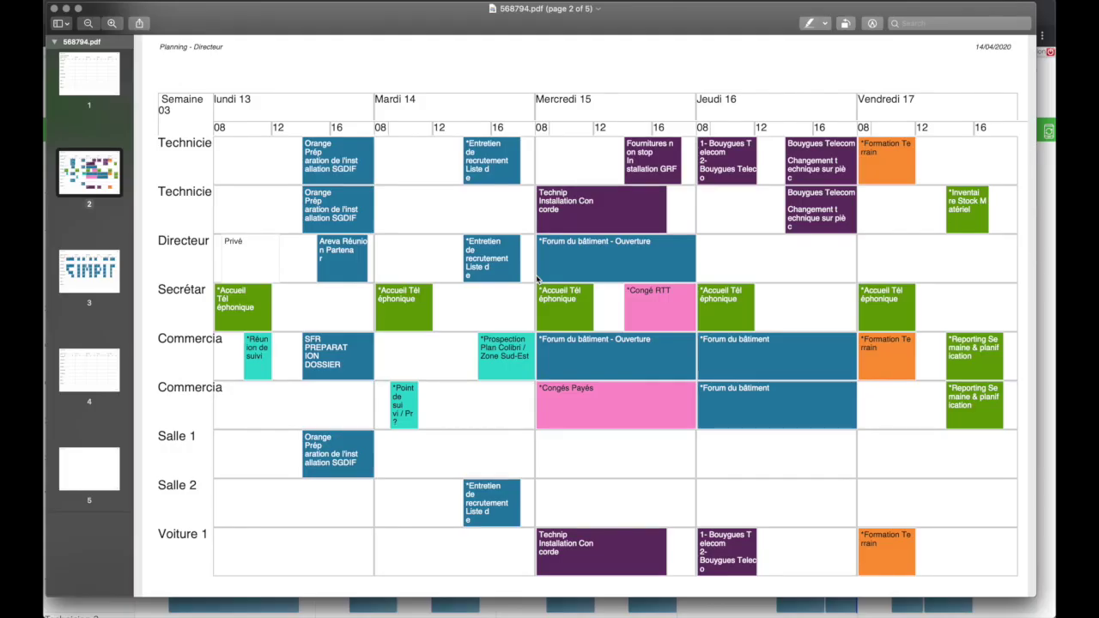
pyautogui.click(54, 10)
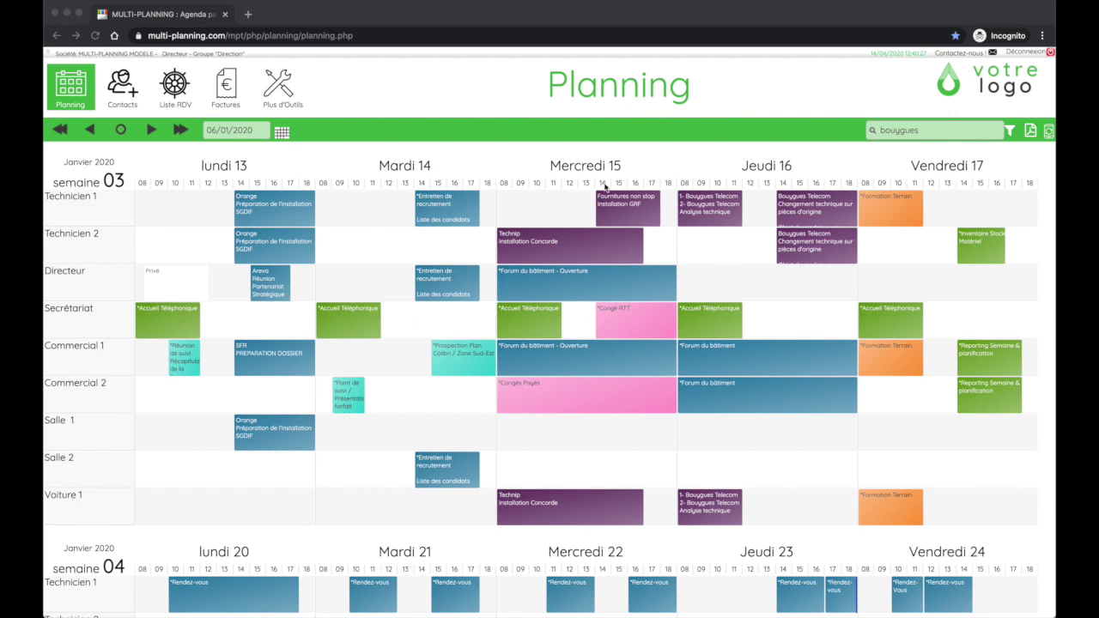
pyautogui.moveTo(1048, 133)
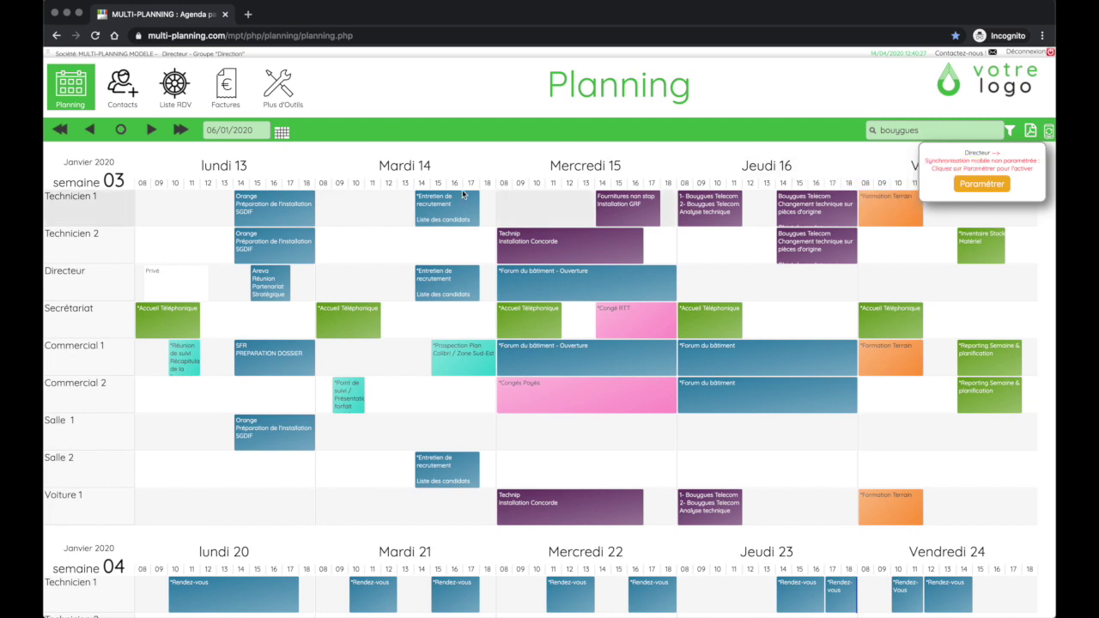
pyautogui.scroll(2, 275, 223)
pyautogui.scroll(-3, 297, 275)
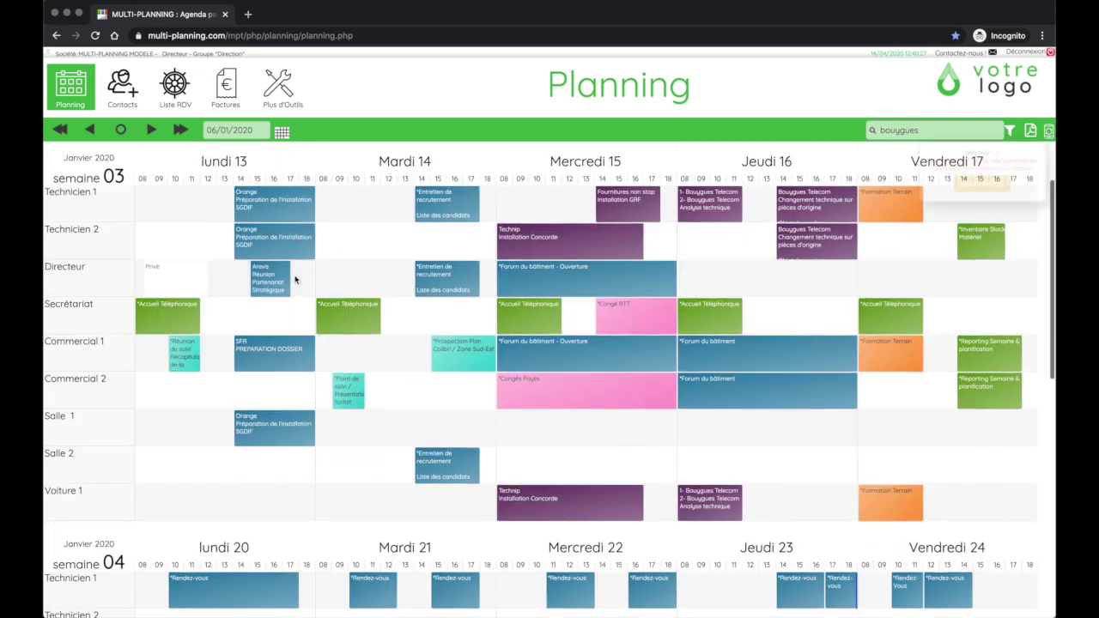
pyautogui.scroll(1, 346, 251)
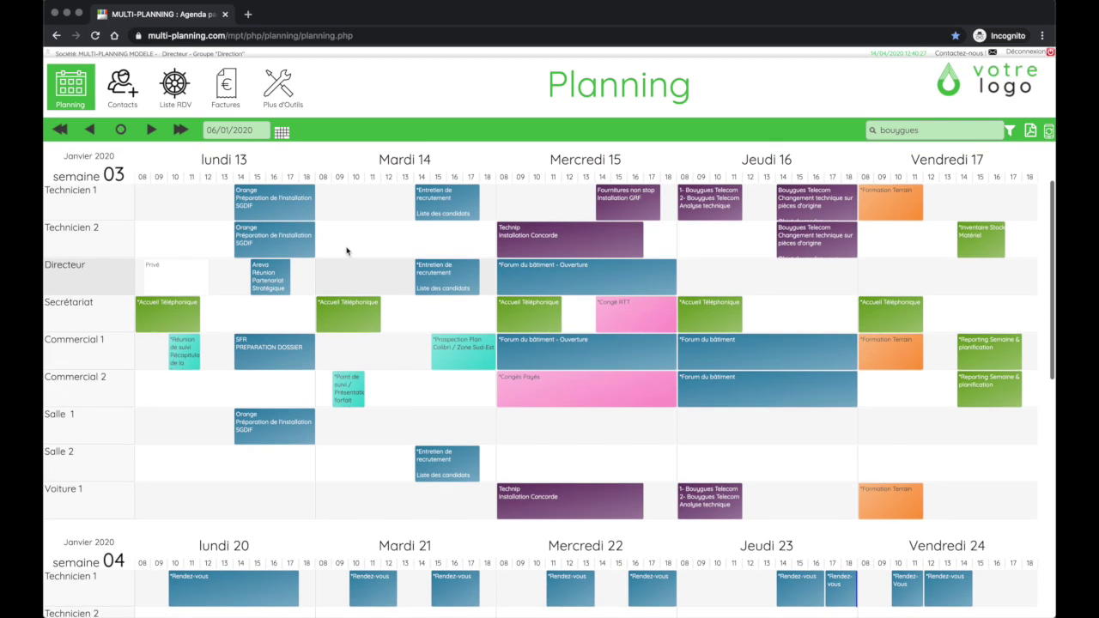
pyautogui.moveTo(282, 217)
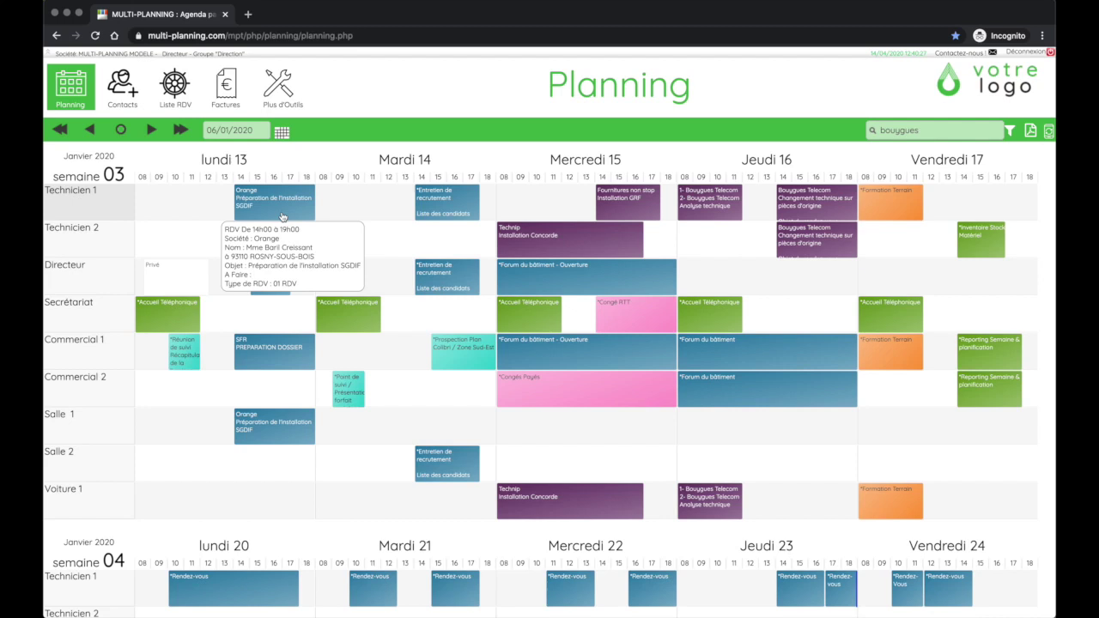
pyautogui.scroll(1, 282, 216)
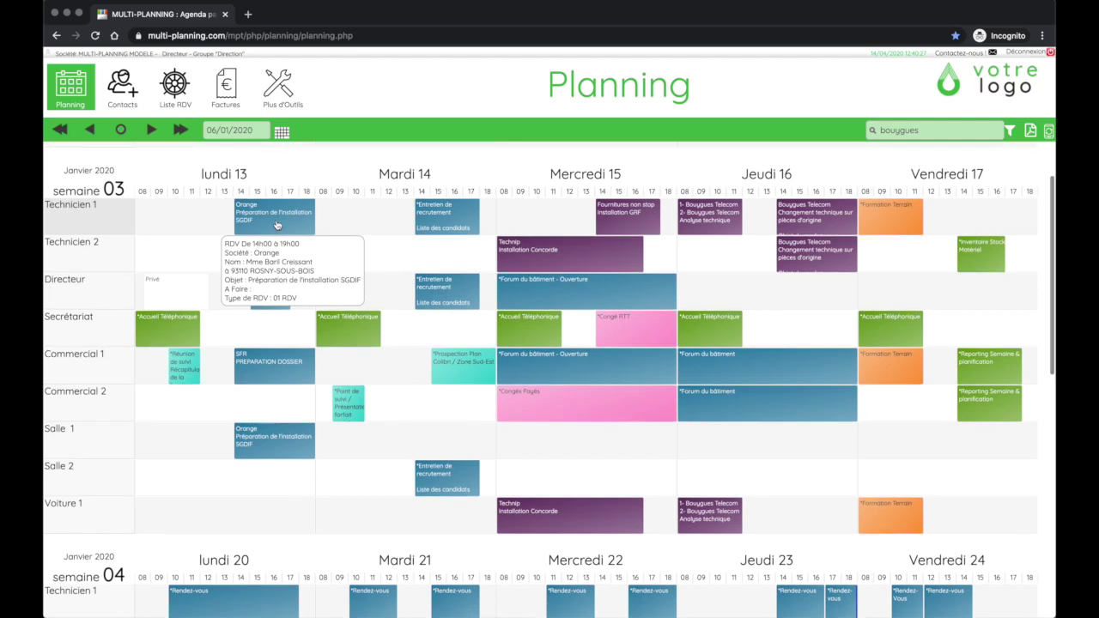
pyautogui.scroll(-1, 276, 225)
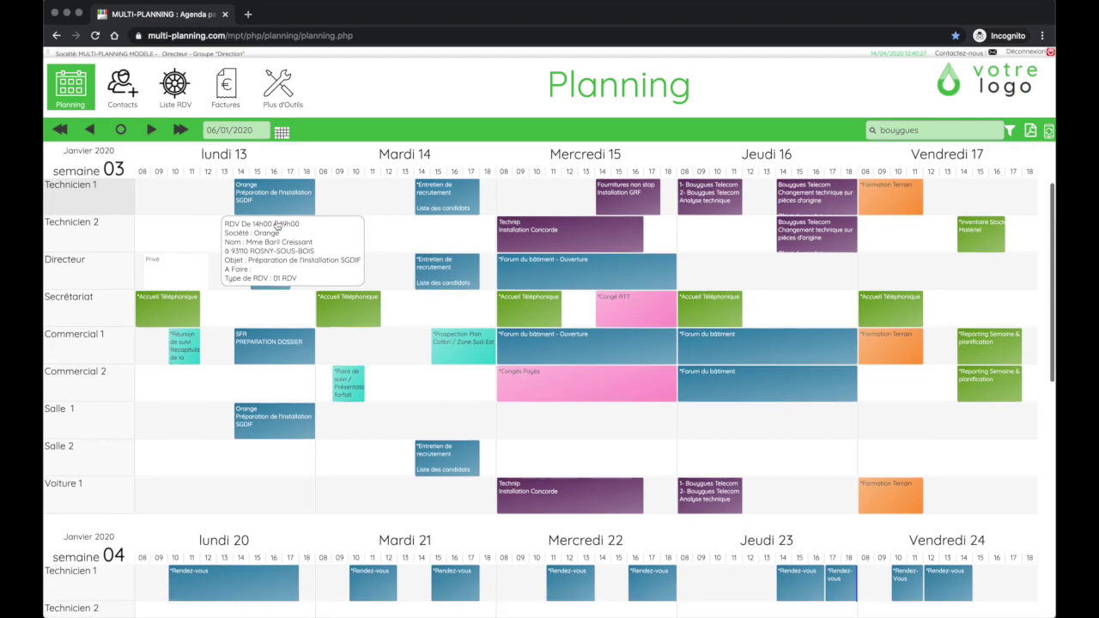